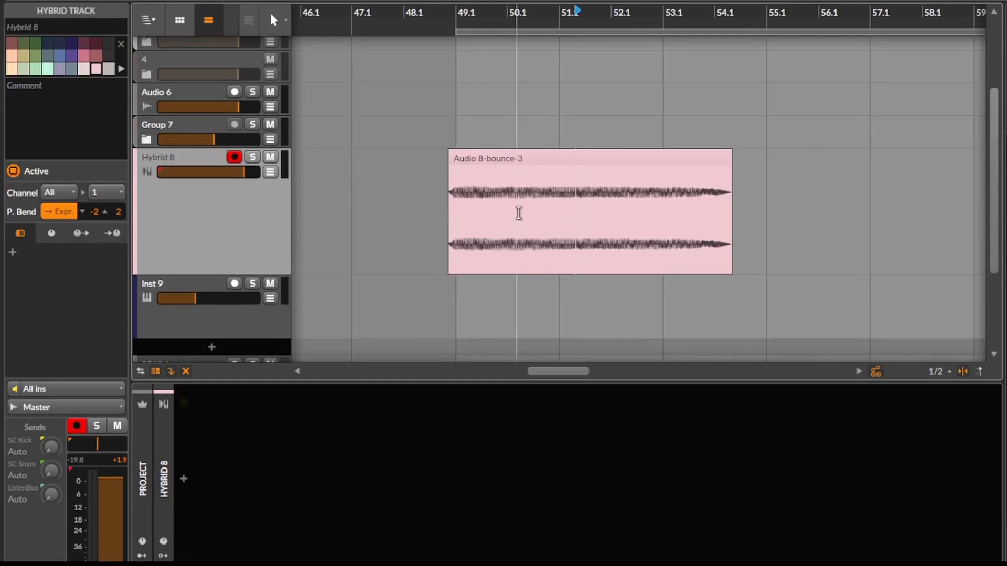
Step: Set the arranger loop to the length of the Audio 8-bounce-3 clip and audition it
click(540, 158)
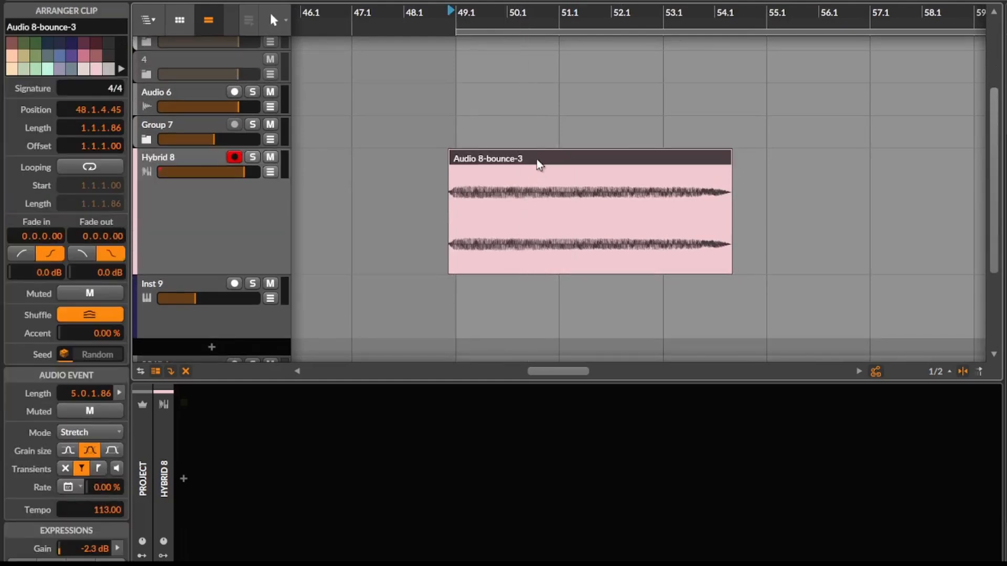
key(ctrl+l)
key(space)
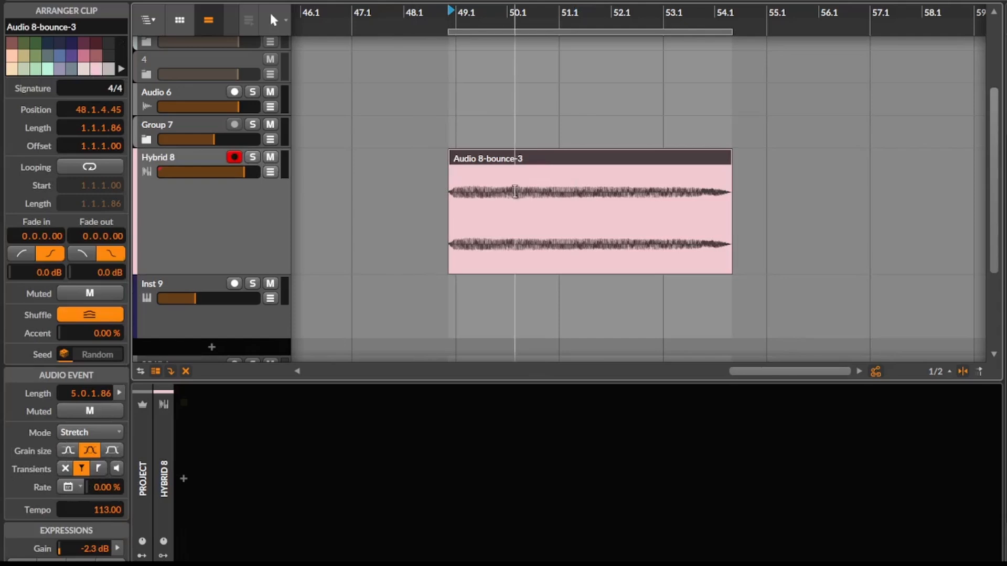
key(space)
Step: Try the clip in a Sampler on the Inst 9 track at +12.0 dB gain, solo the track, and remove the device
drag(532, 163, 201, 289)
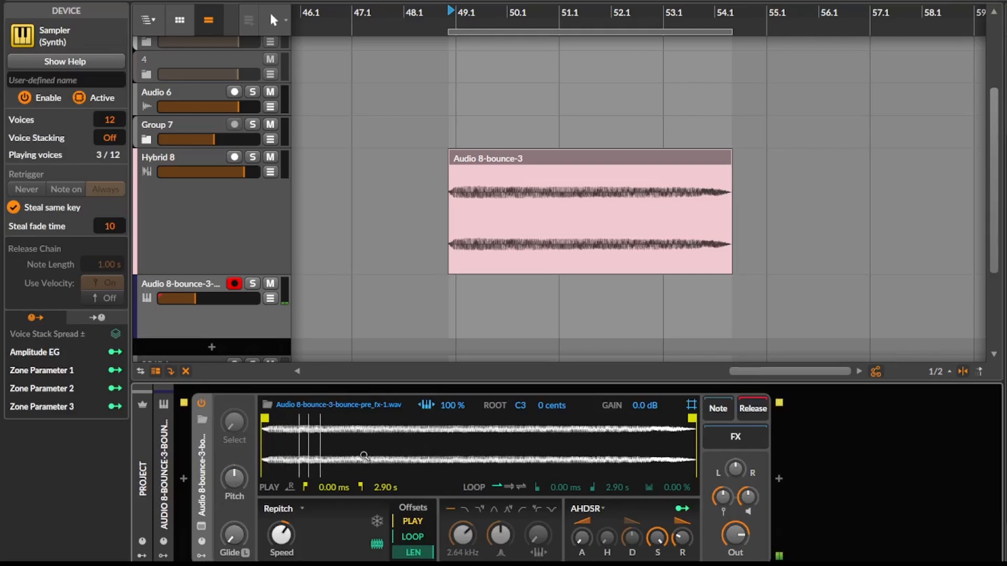
drag(641, 405, 640, 367)
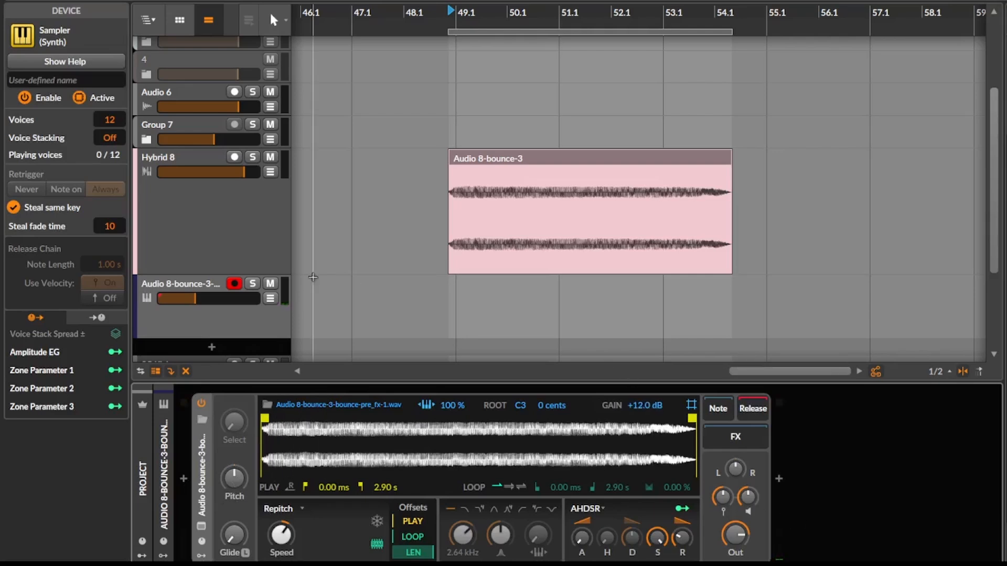
click(254, 280)
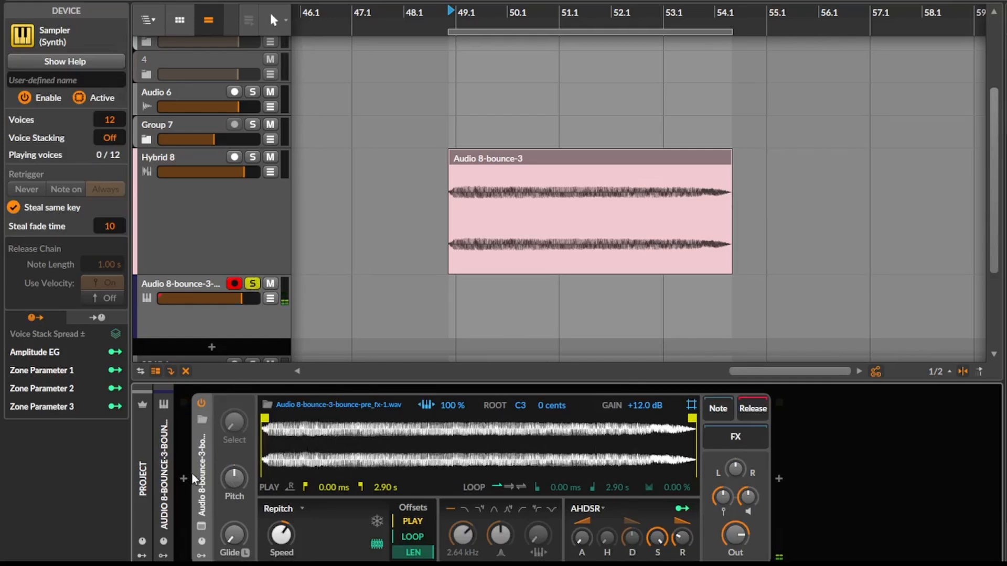
key(Delete)
Step: Insert a Transient Split device on the Hybrid 8 track
click(226, 231)
scroll(464, 152, up, 1)
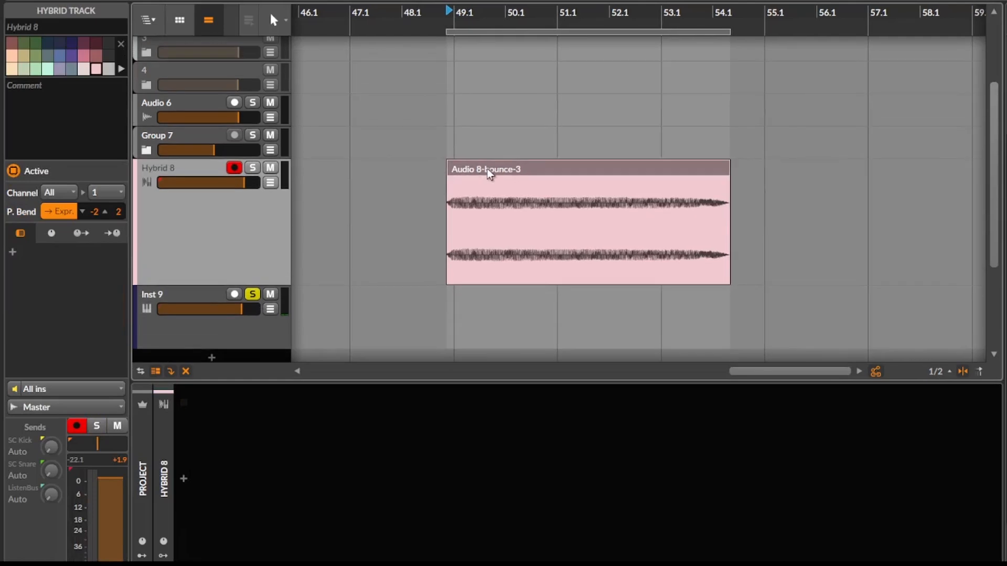
click(485, 170)
click(260, 273)
click(184, 478)
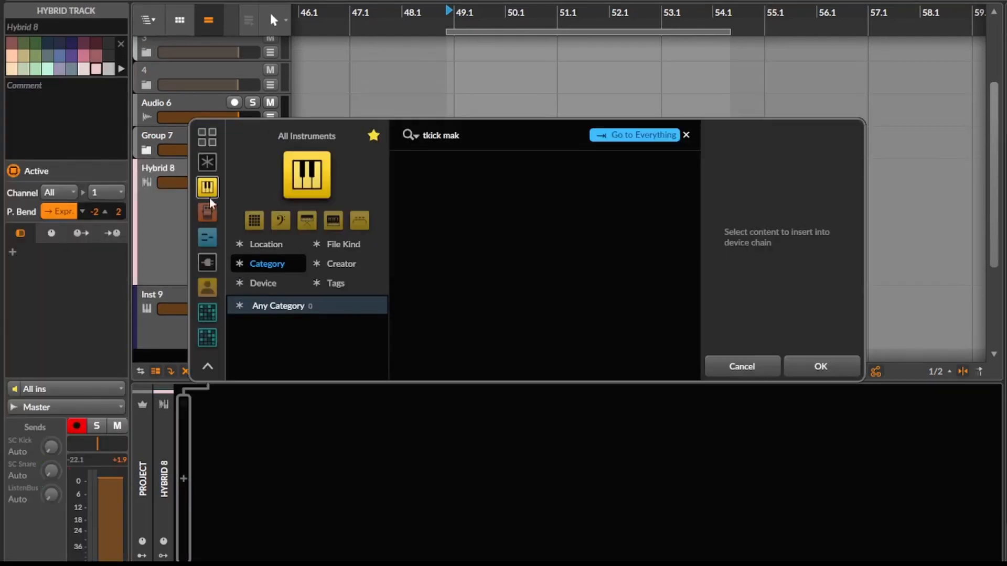
click(207, 212)
text(tra)
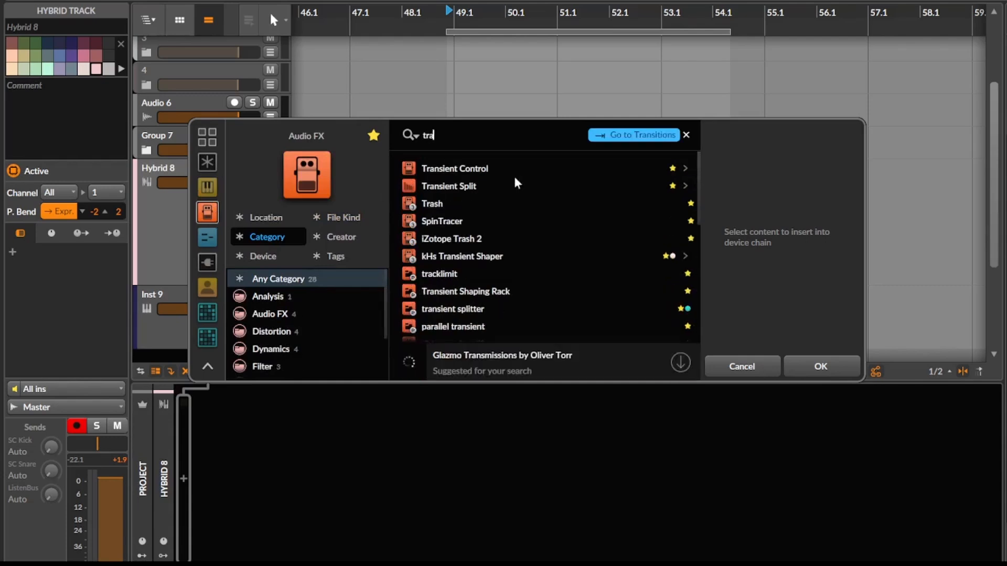
click(515, 184)
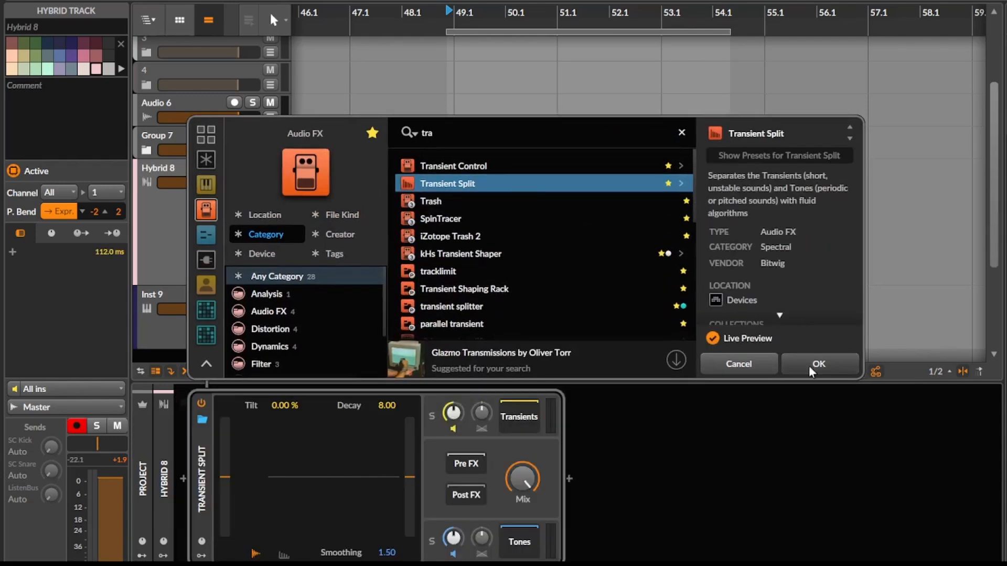
click(810, 364)
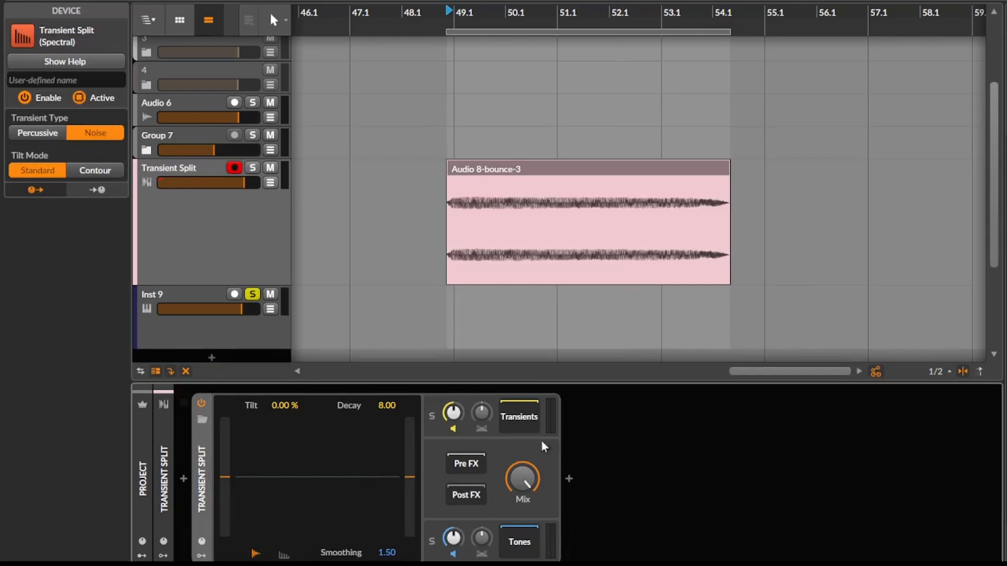
Step: Solo the clip's track and audition only the Transients layer of Transient Split
click(432, 416)
key(space)
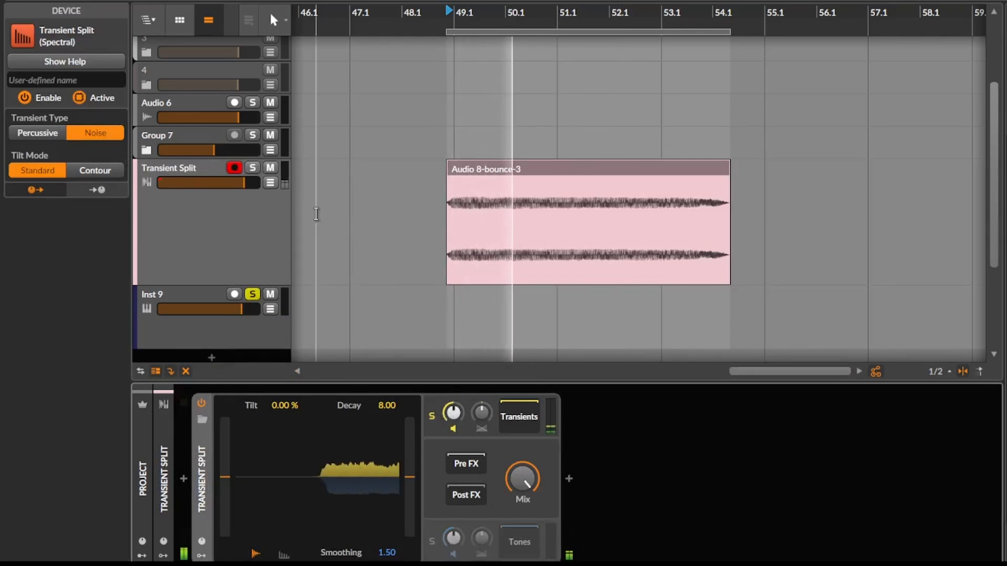
key(space)
click(252, 168)
key(space)
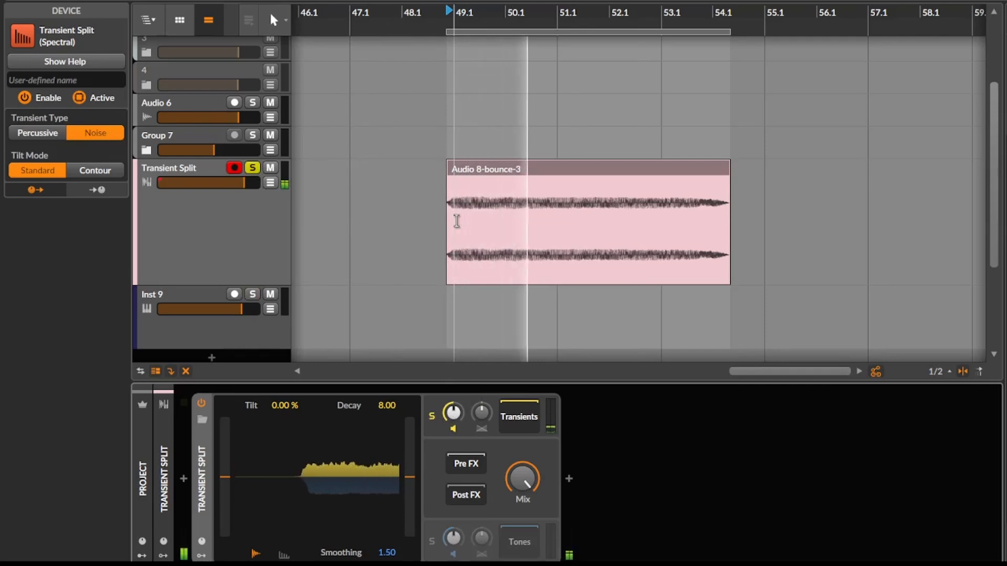
key(space)
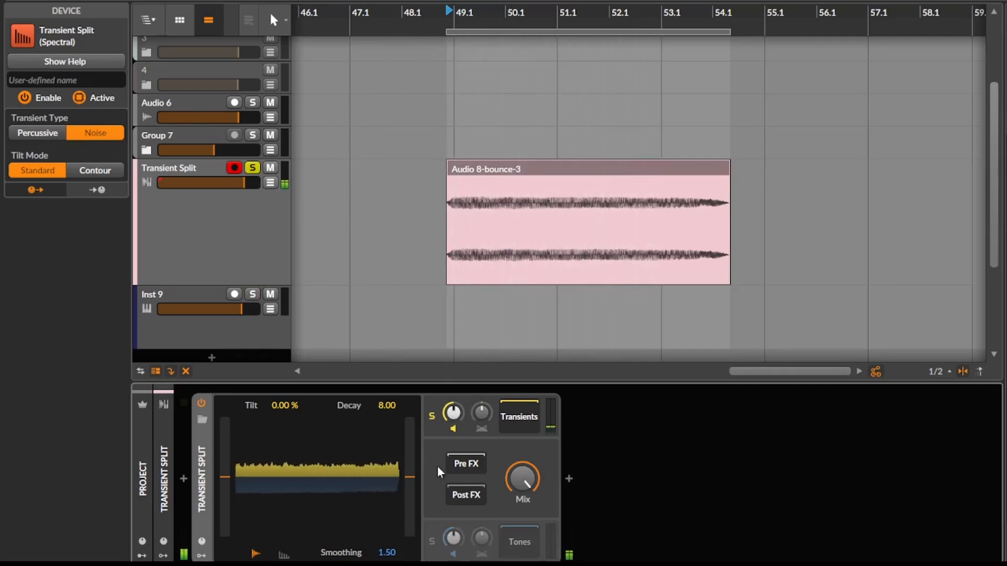
Step: Audition the Tones layer on its own and clear its solo
click(432, 541)
key(space)
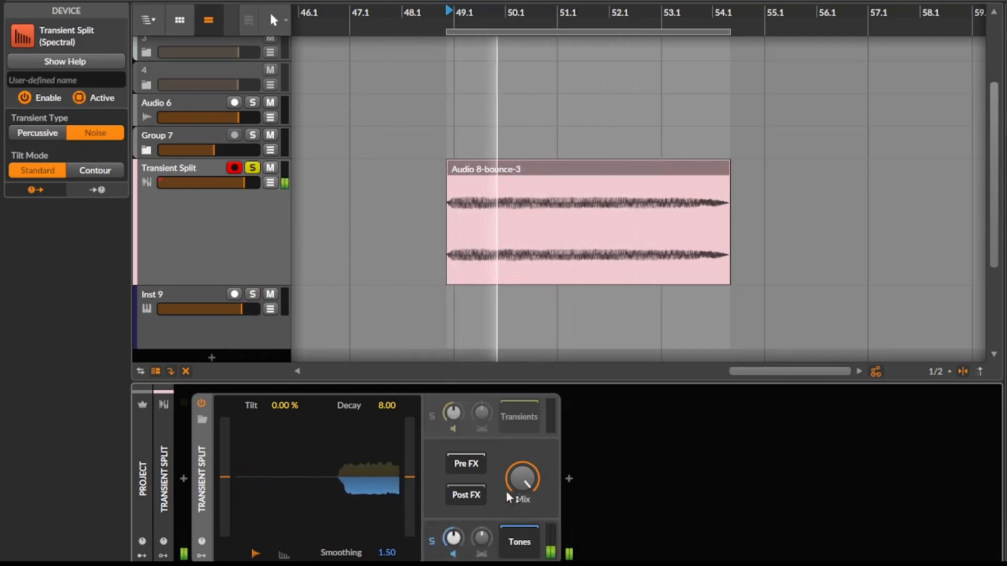
click(433, 540)
key(space)
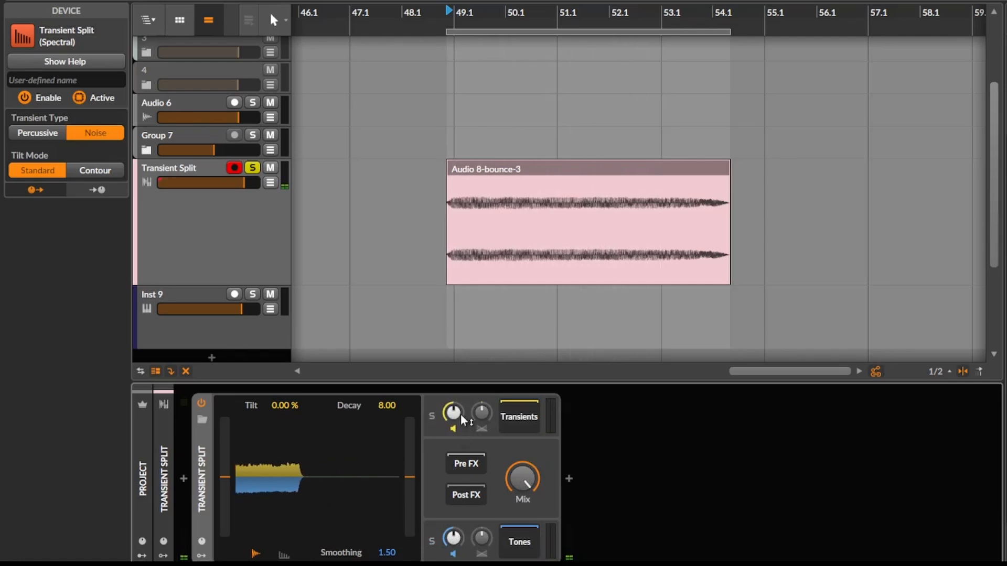
Step: Turn the Transients level all the way down and set Decay to 6.23 and Smoothing to 5.76
drag(462, 420, 462, 425)
key(space)
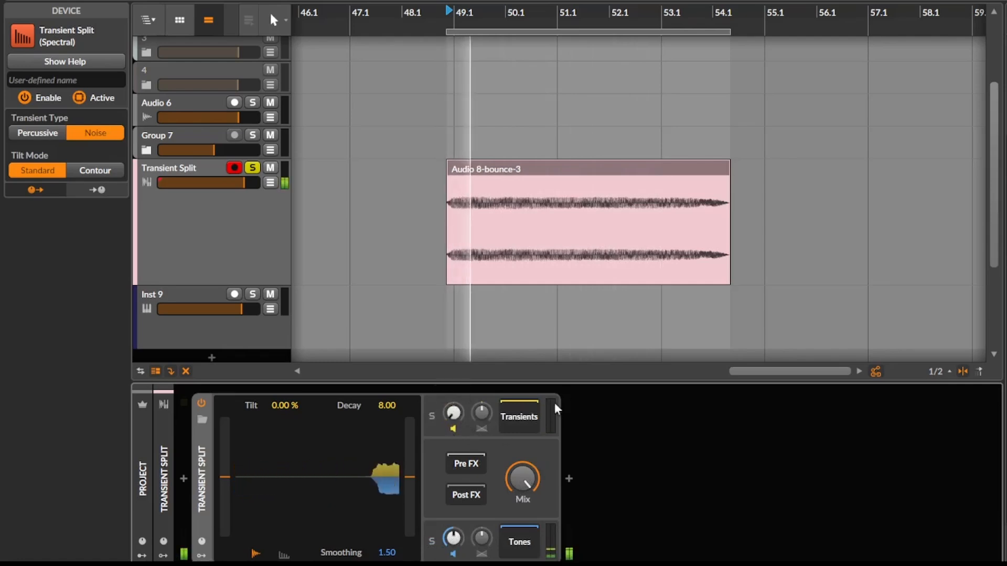
key(space)
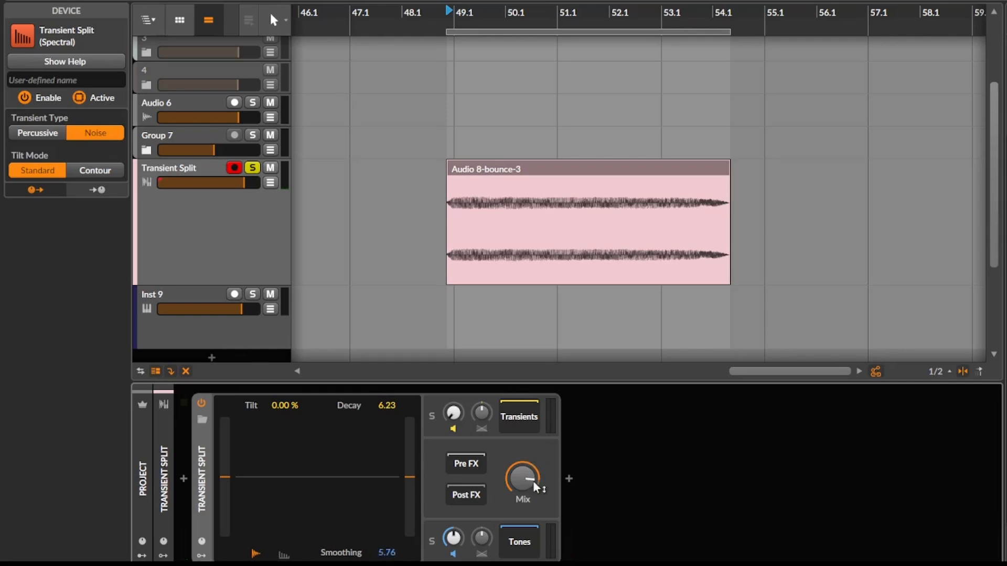
Step: Try a Transient Split mix of 78.8 % while auditioning the clip
key(space)
click(529, 486)
drag(530, 485, 530, 473)
key(space)
key(space)
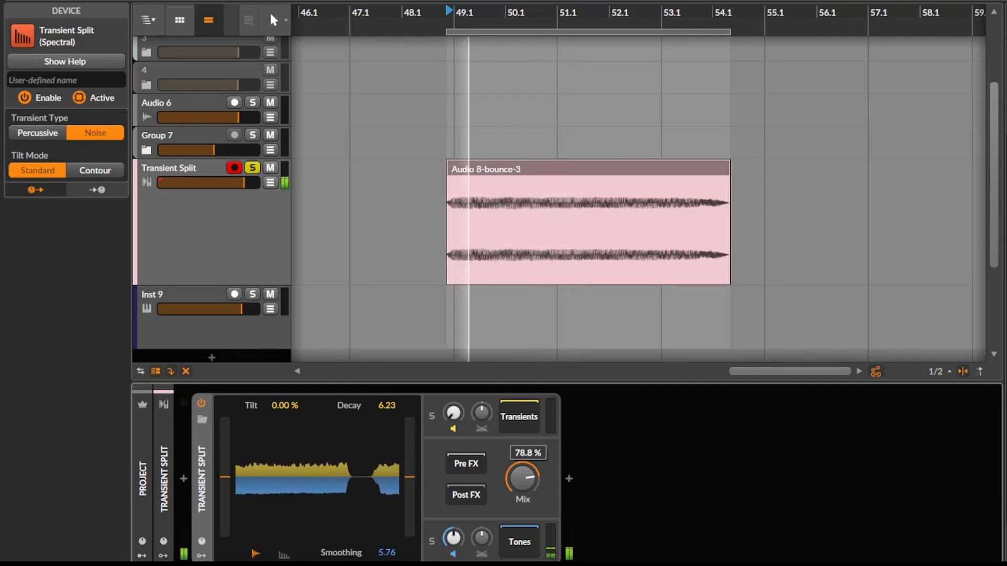
key(space)
key(space)
Step: Set the Transient Split tilt to -15.2 % and audition the clip repeatedly with different mix amounts
key(space)
mouse_move(274, 402)
mouse_down()
mouse_move(275, 367)
mouse_move(275, 409)
mouse_up()
key(space)
key(space)
key(space)
key(space)
key(space)
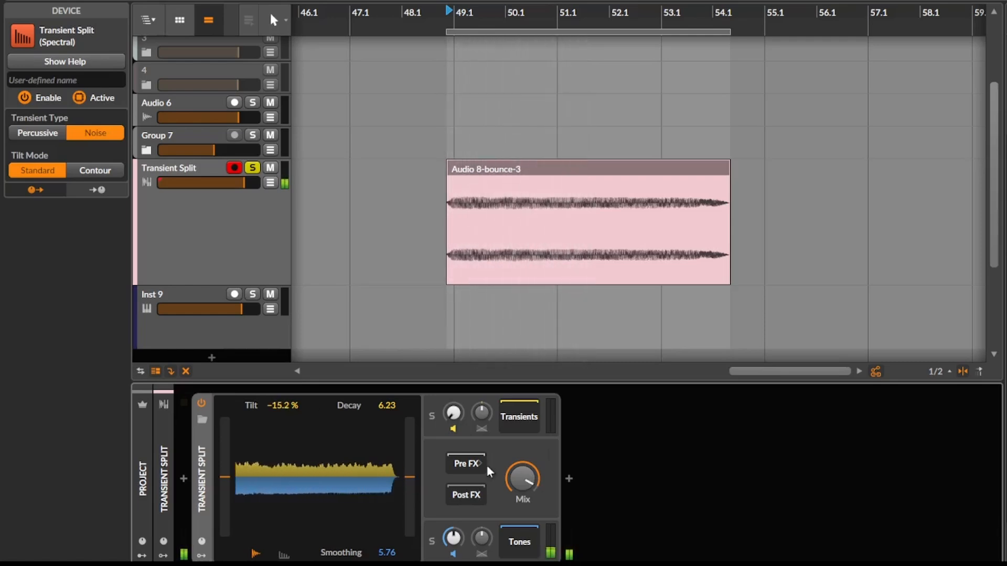
key(space)
key(space)
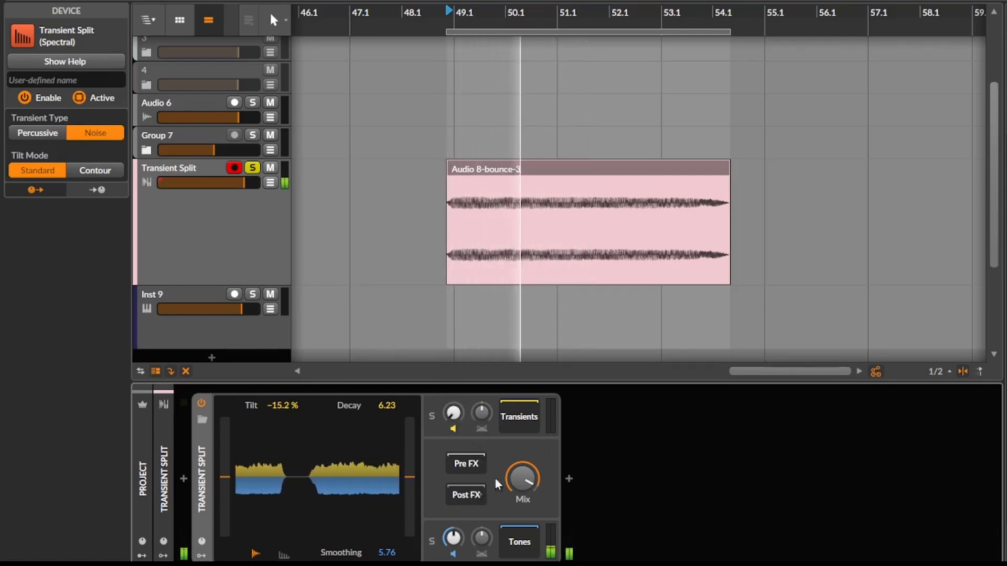
key(space)
Step: Compare the Transients and Tones layers by soloing each one during playback
key(space)
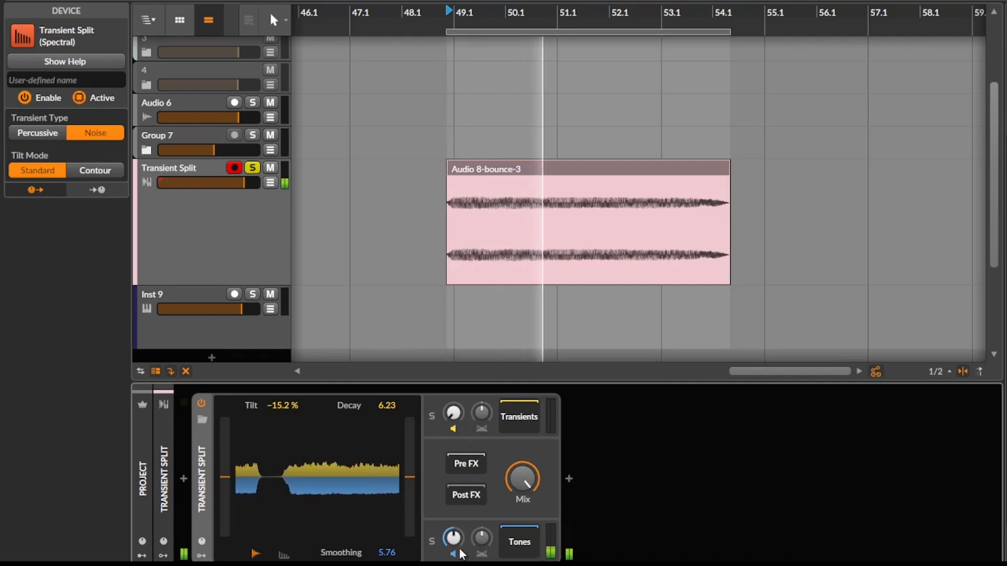
key(space)
click(432, 416)
key(space)
key(space)
click(432, 543)
Step: Raise the slider at the start of the Transient Split display and audition the effect on the soloed Tones layer
key(space)
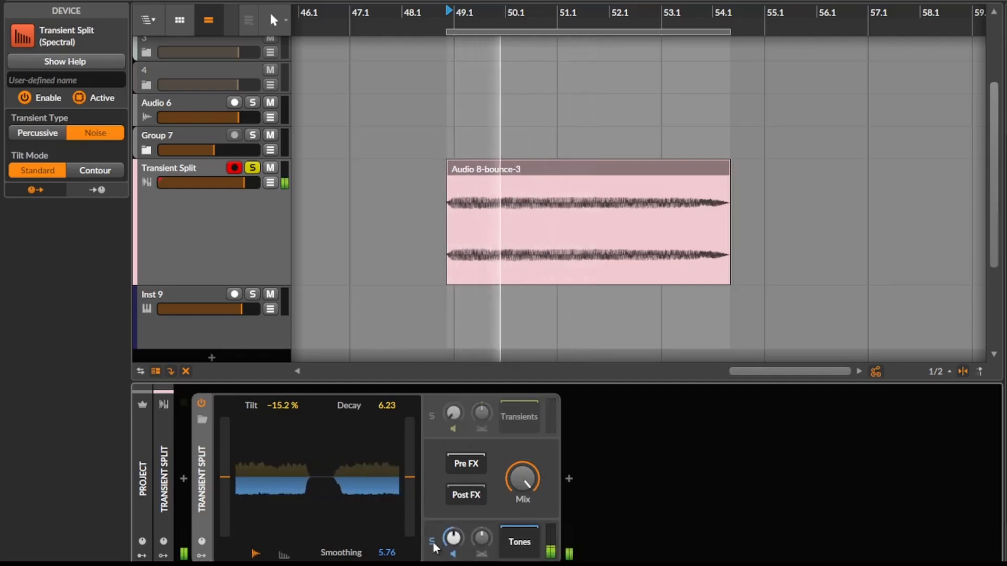
key(space)
key(space)
key(space)
drag(225, 477, 223, 449)
key(space)
key(space)
key(space)
key(space)
key(space)
key(space)
key(space)
key(space)
Step: Reduce the Transient Split mix slightly and compare the sound with the device bypassed and enabled
key(space)
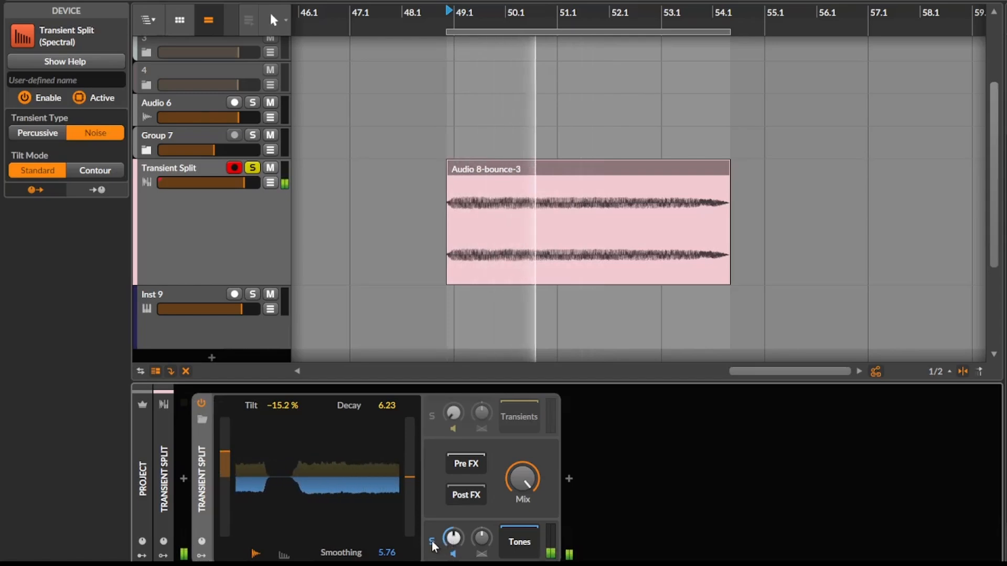
key(space)
key(space)
drag(531, 477, 531, 497)
key(space)
key(space)
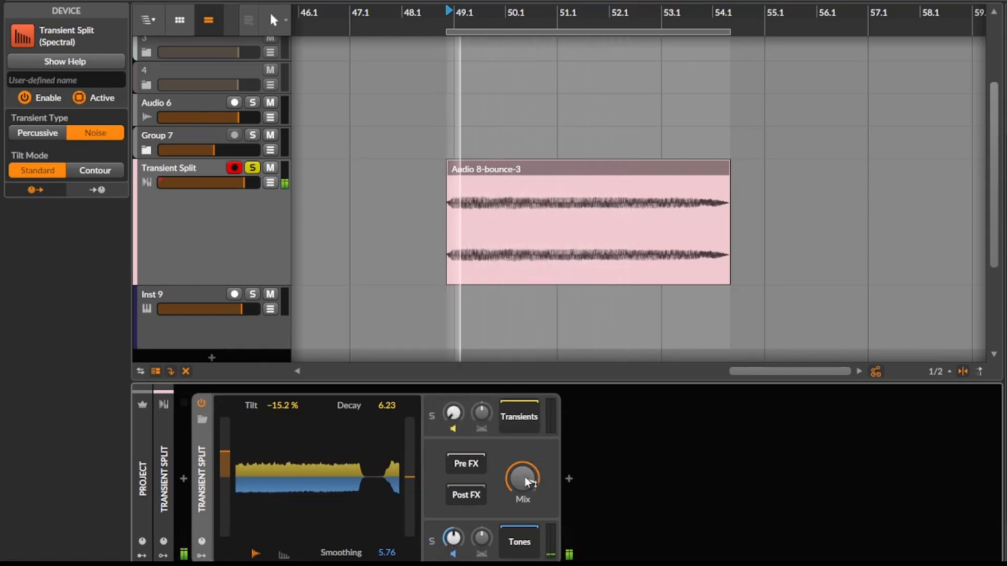
click(201, 404)
click(200, 402)
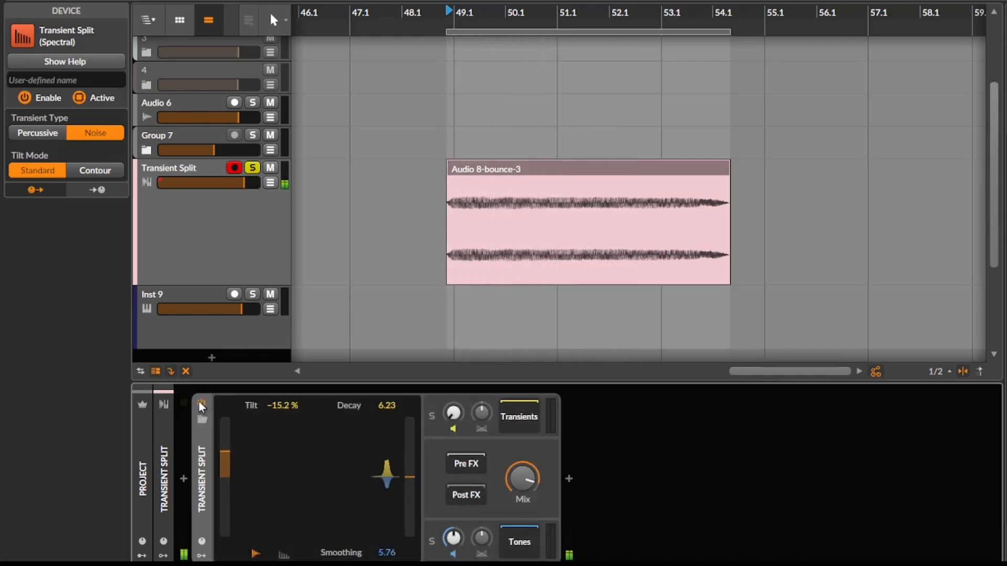
key(space)
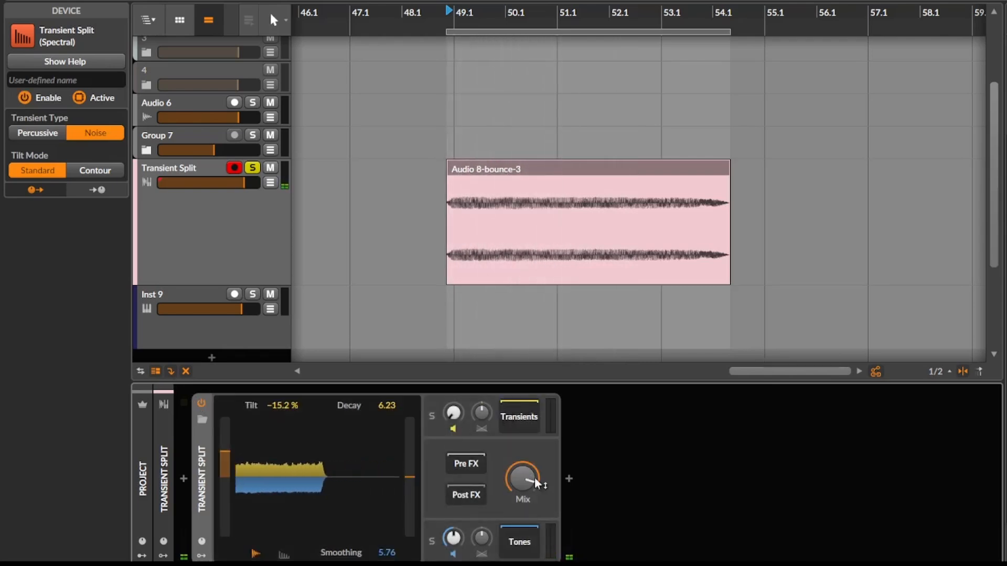
Step: Insert a Loud Split device after Transient Split
click(568, 474)
text(loud)
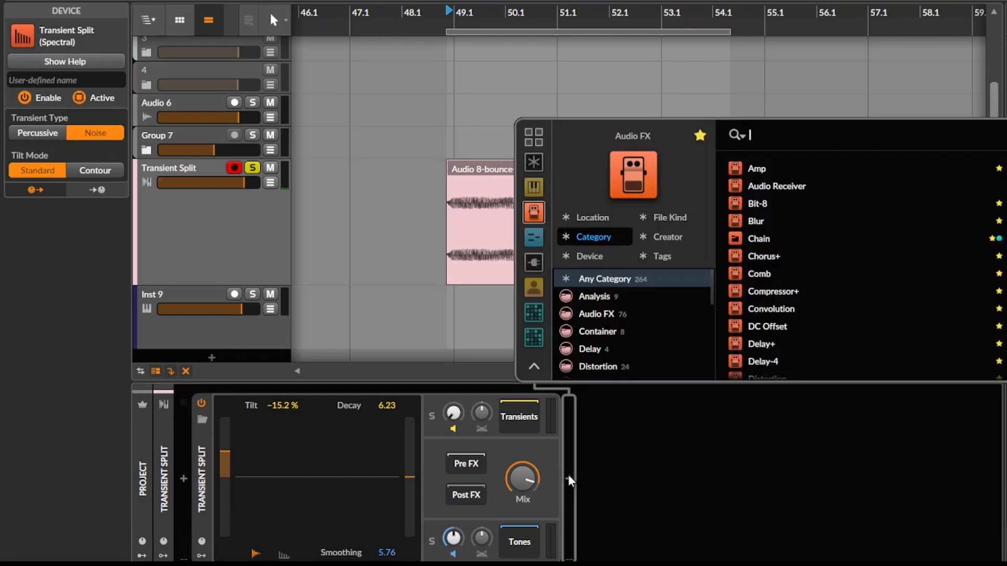
key(Return)
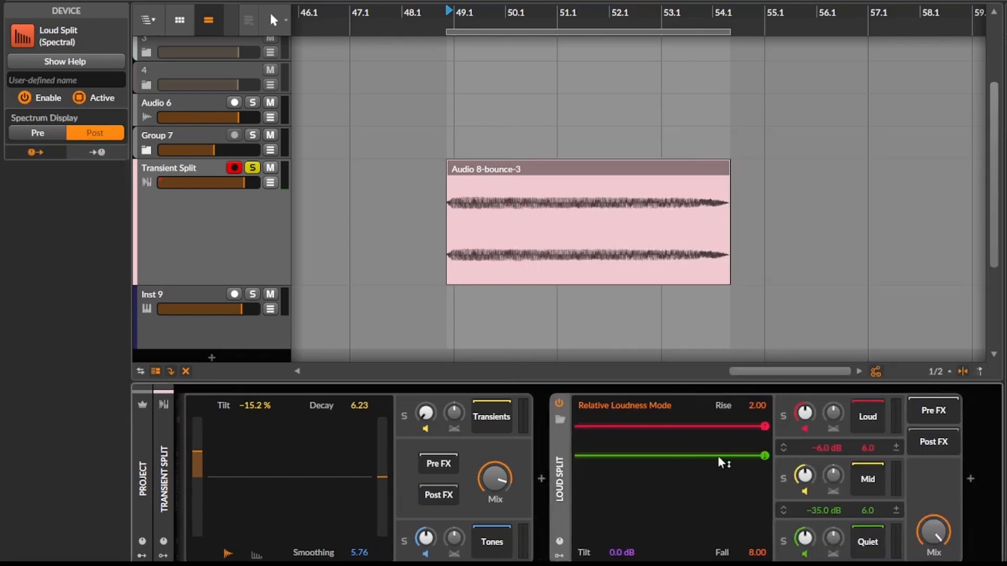
Step: Audition the Loud, Mid and Quiet layers of Loud Split by soloing each in turn
click(784, 418)
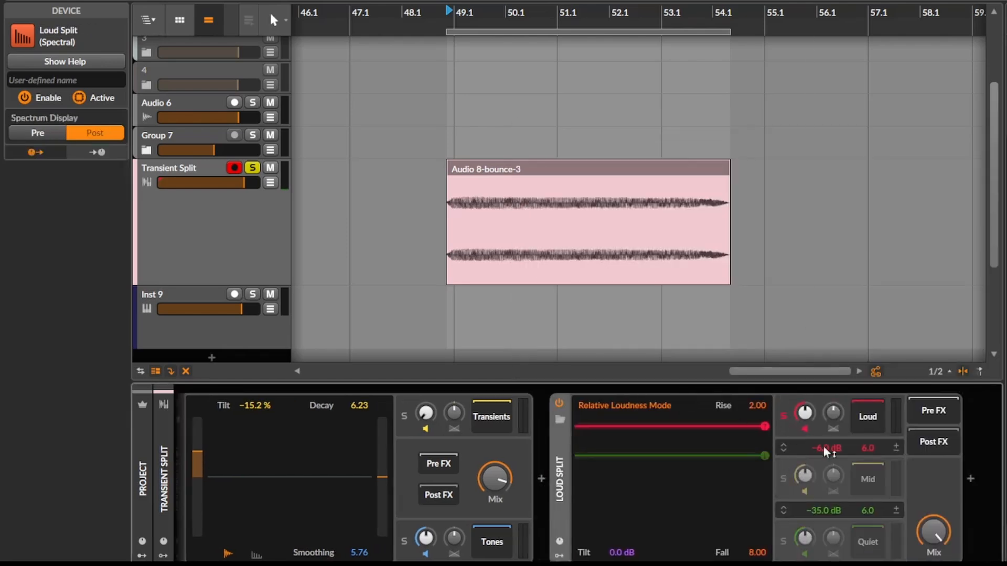
key(space)
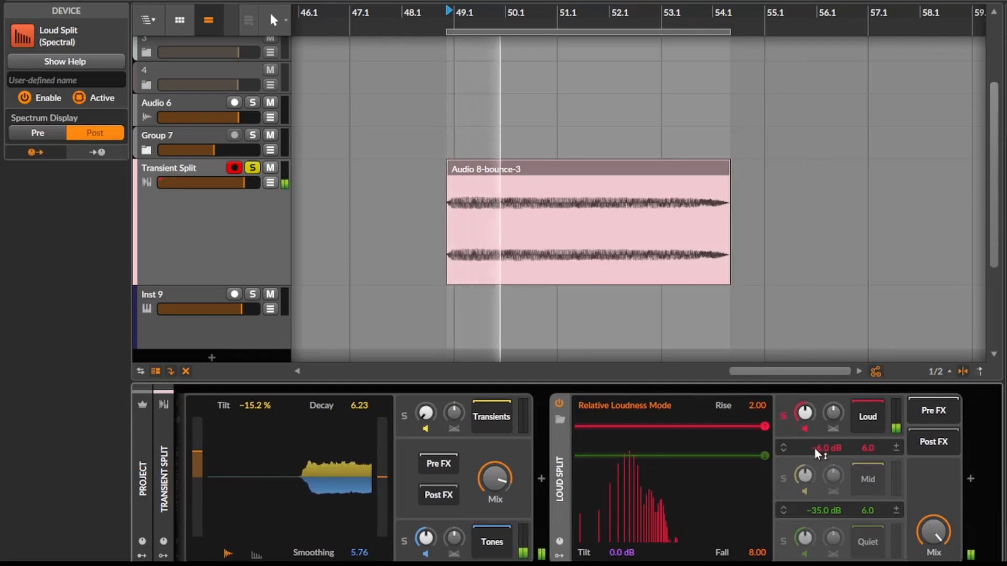
click(782, 480)
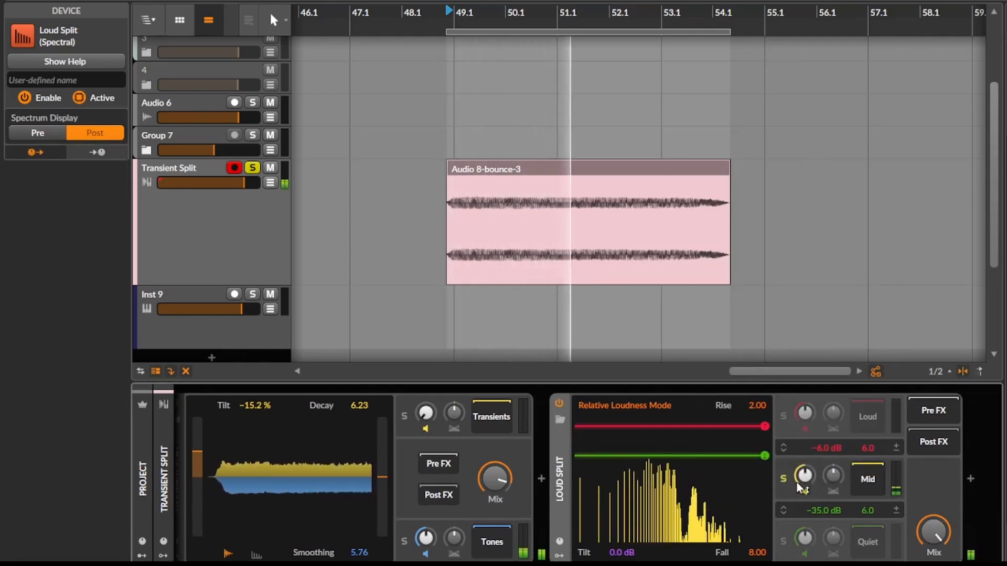
key(space)
click(781, 539)
key(space)
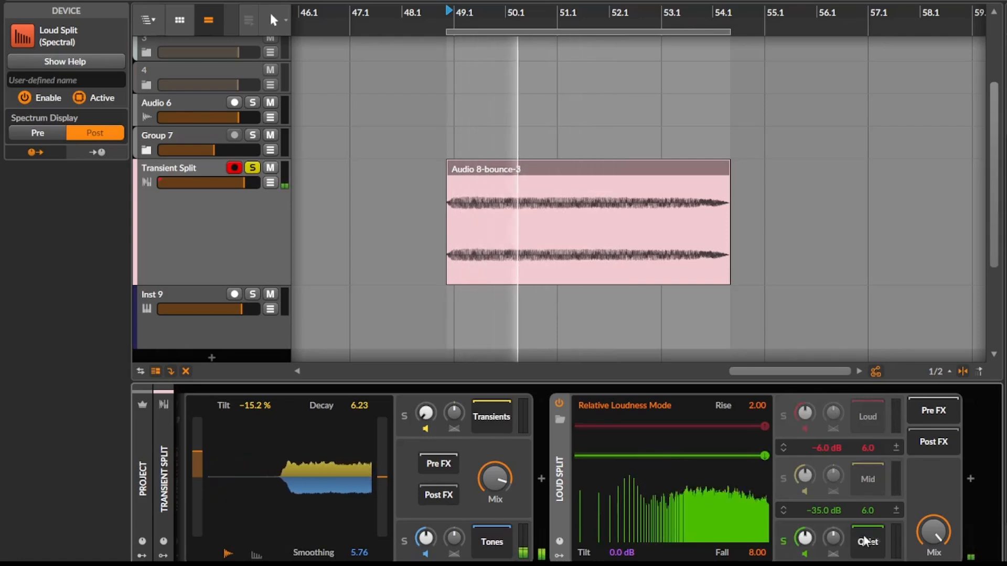
key(space)
Step: Insert an EQ-2 in Loud Split's Quiet layer and set its high cut to 602 Hz with a Q of 0.46
scroll(920, 481, right, 1)
click(954, 479)
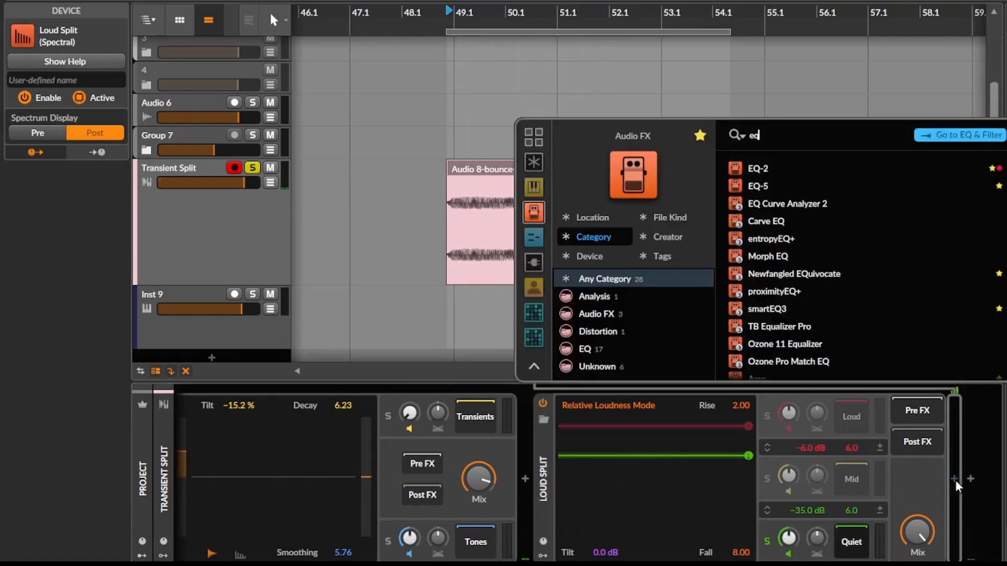
key(Down)
key(Up)
key(Return)
key(space)
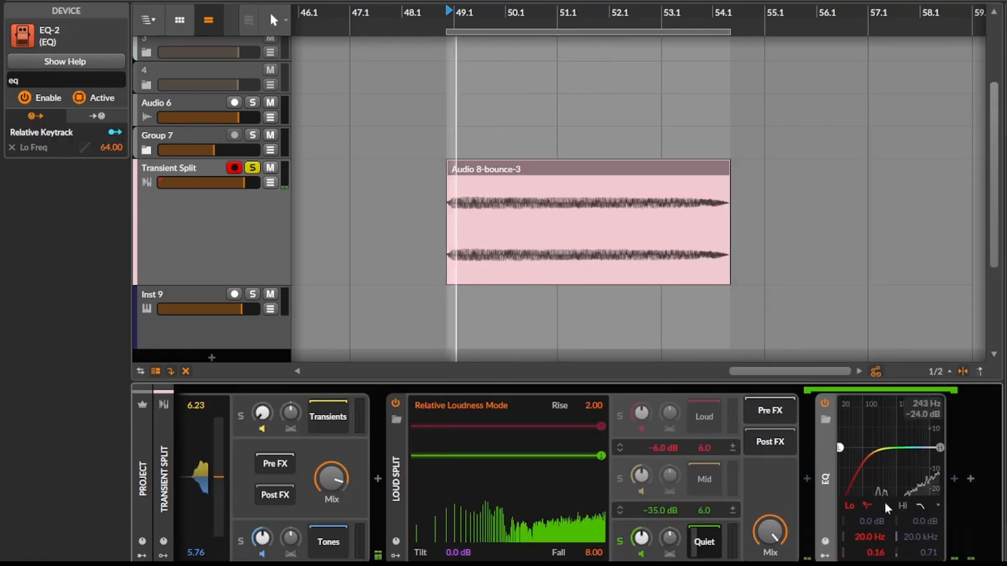
drag(939, 447, 883, 472)
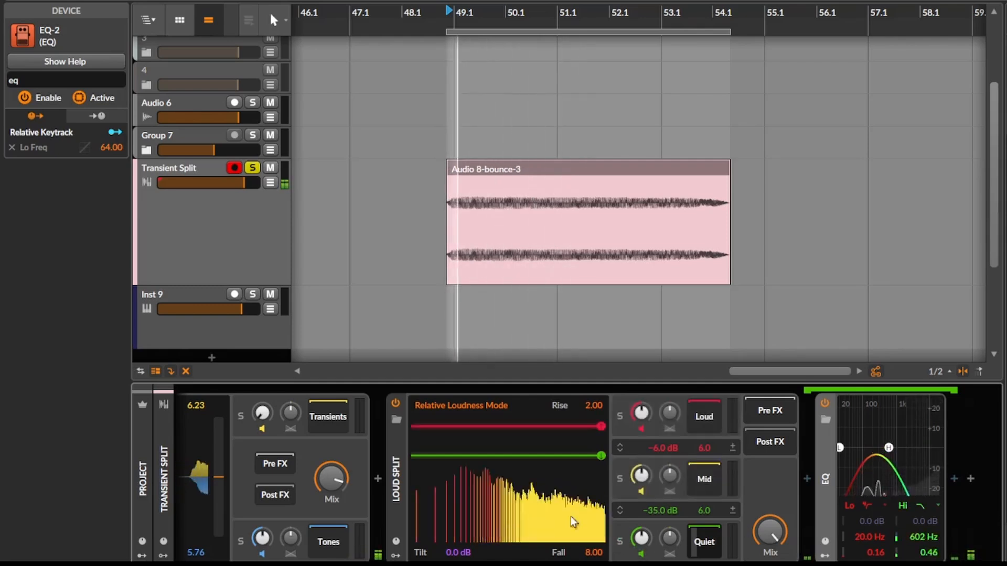
Step: Switch the low band of the Quiet layer's EQ-2 to High-pass (2-pole) and lower the Loud Split mix slightly
scroll(527, 508, left, 3)
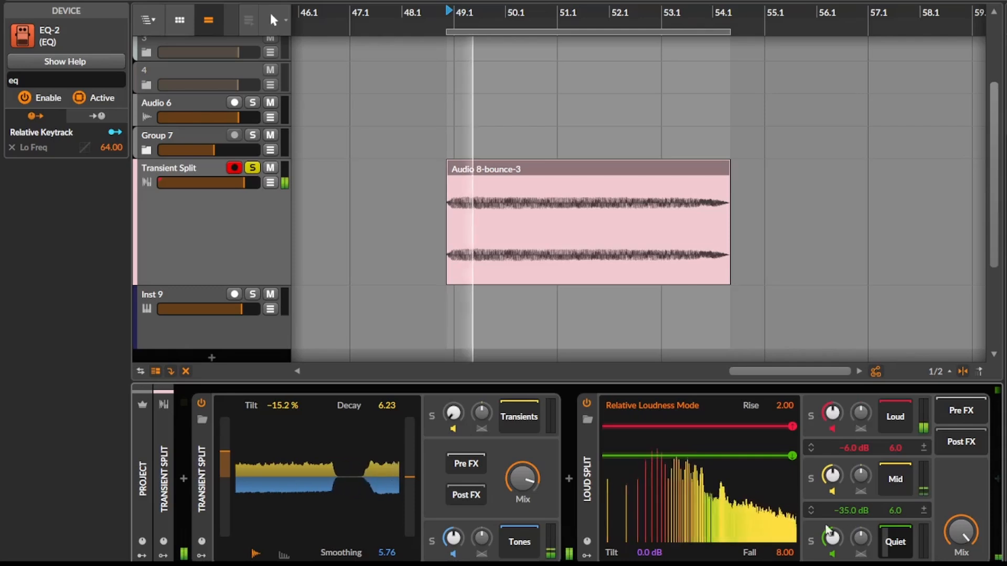
key(space)
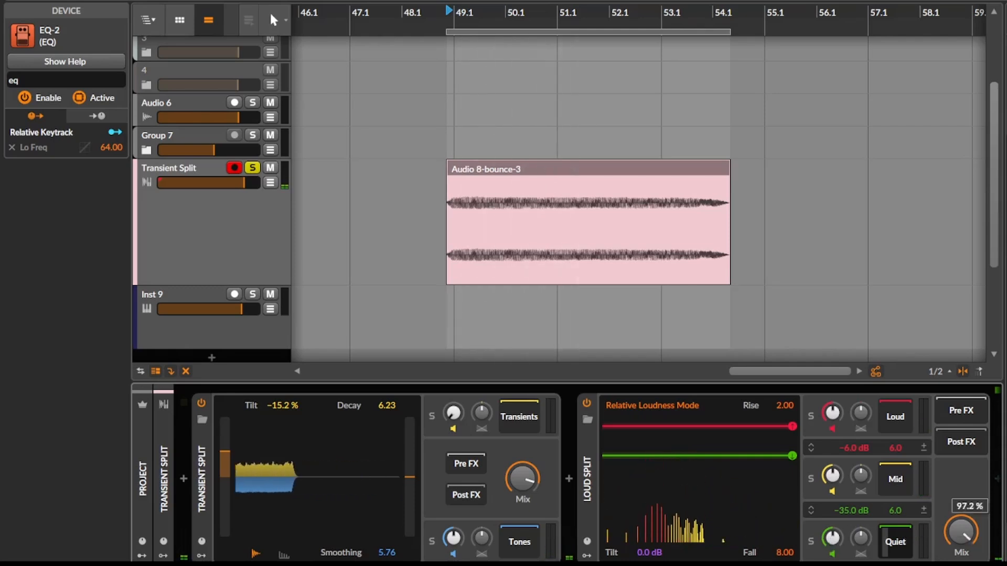
scroll(958, 526, right, 3)
click(868, 510)
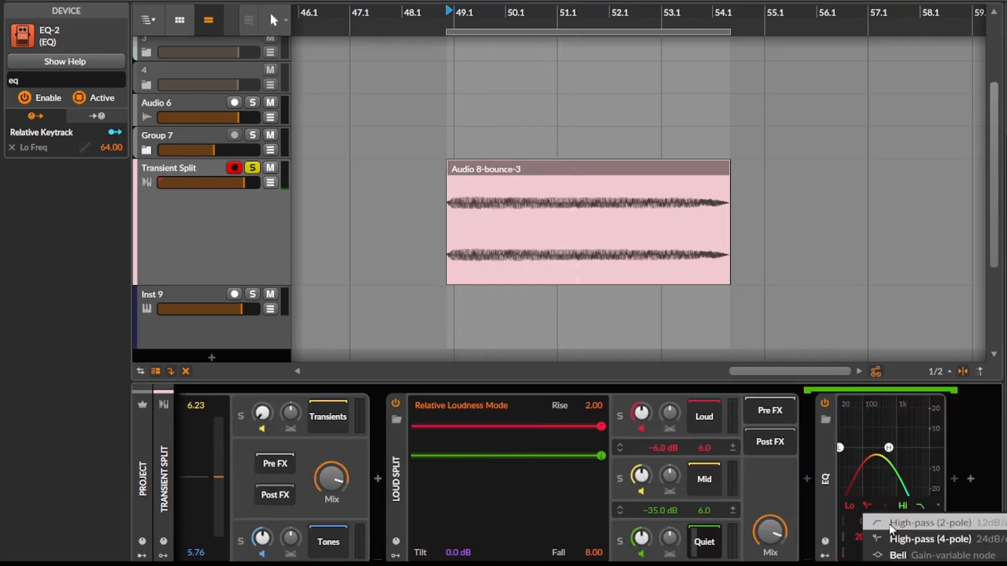
click(887, 524)
key(space)
drag(775, 530, 775, 544)
scroll(643, 515, left, 4)
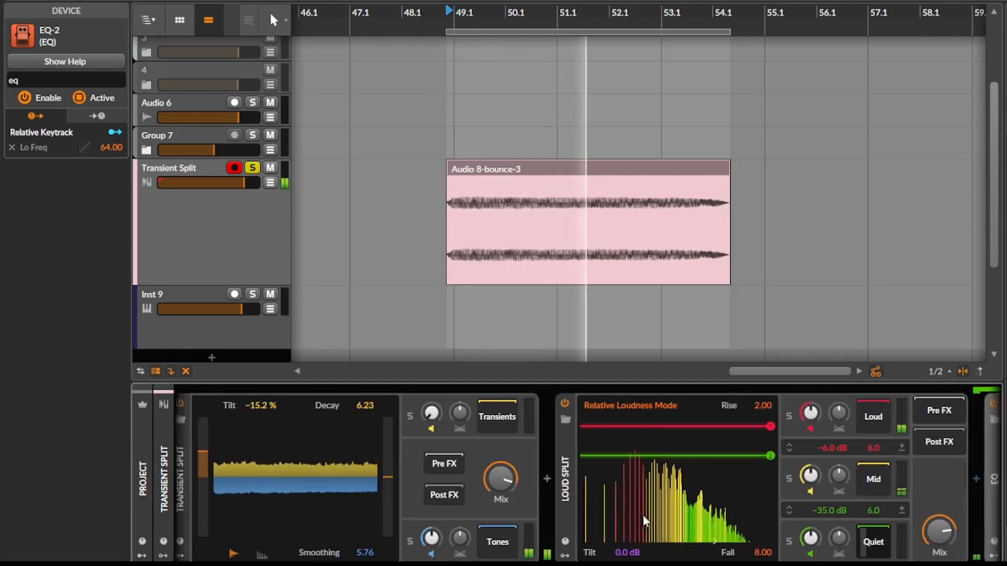
Step: Collapse the Transient Split and Loud Split devices in the chain and select both of them
click(200, 474)
double_click(199, 470)
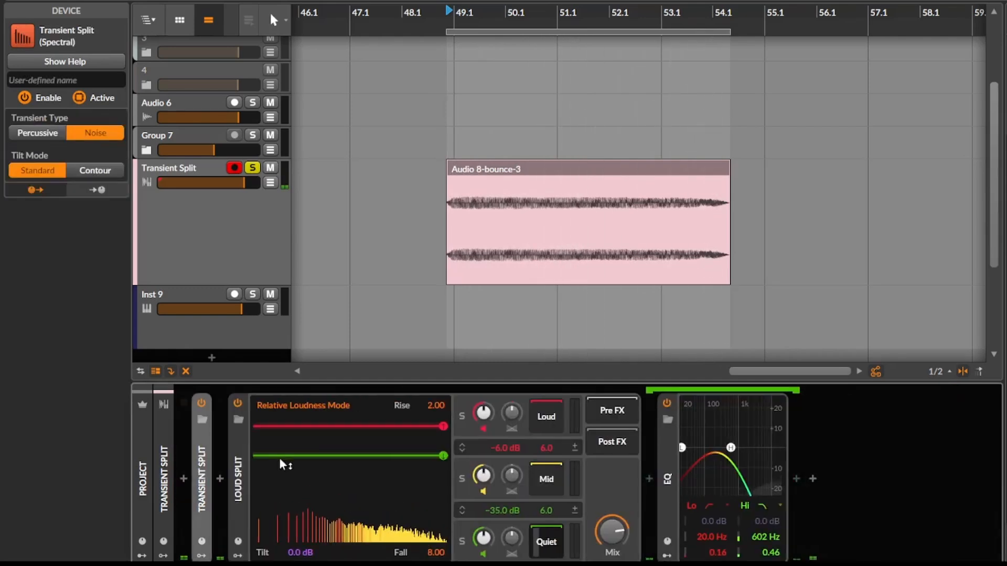
double_click(243, 454)
shift+click(203, 459)
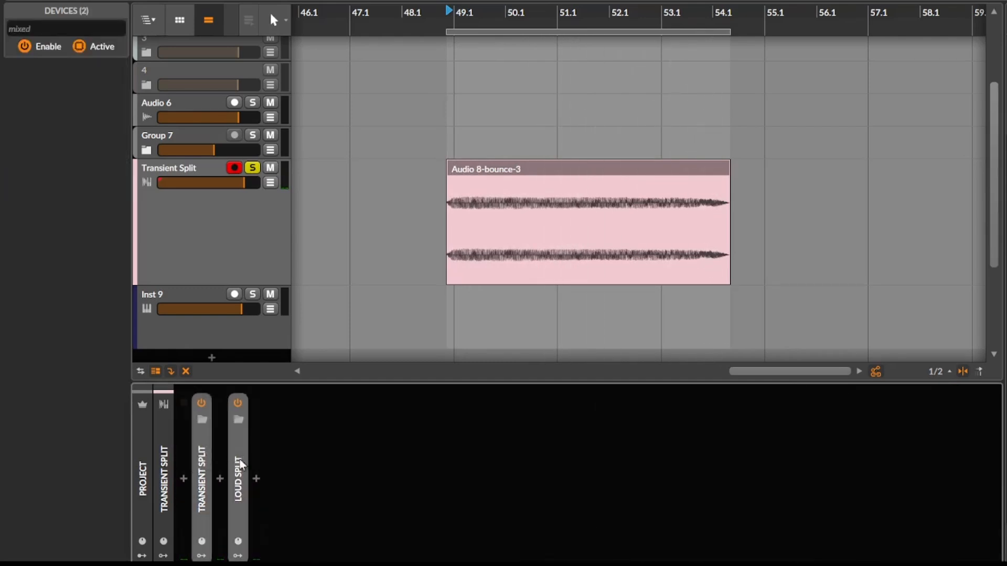
Step: Play back the clip to audition the sound through Transient Split and Loud Split
key(space)
key(space)
key(space)
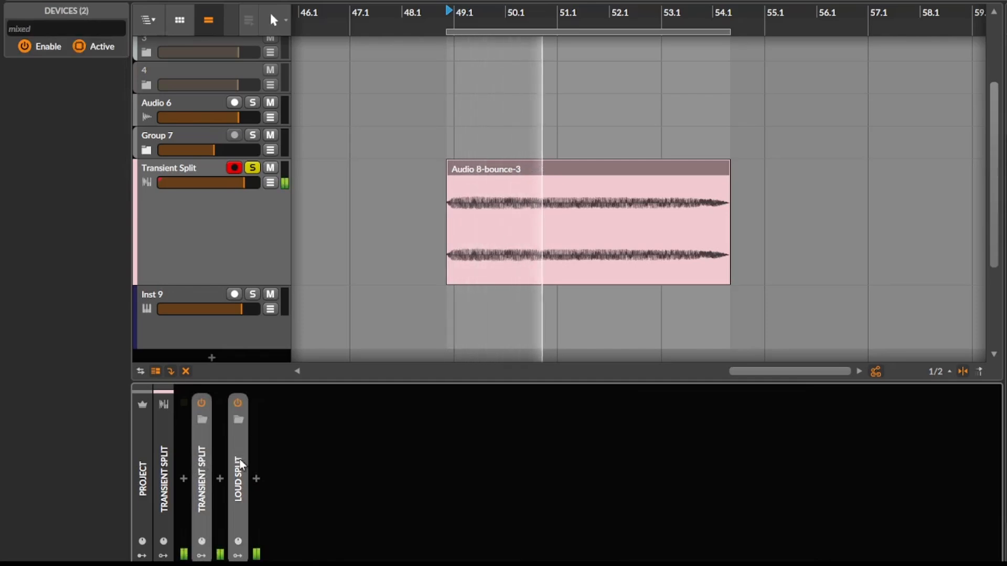
key(space)
Step: Load the Audio 8-bounce-3 clip into a Sampler on the Inst 9 track and set its gain to +12.0 dB
drag(534, 173, 534, 300)
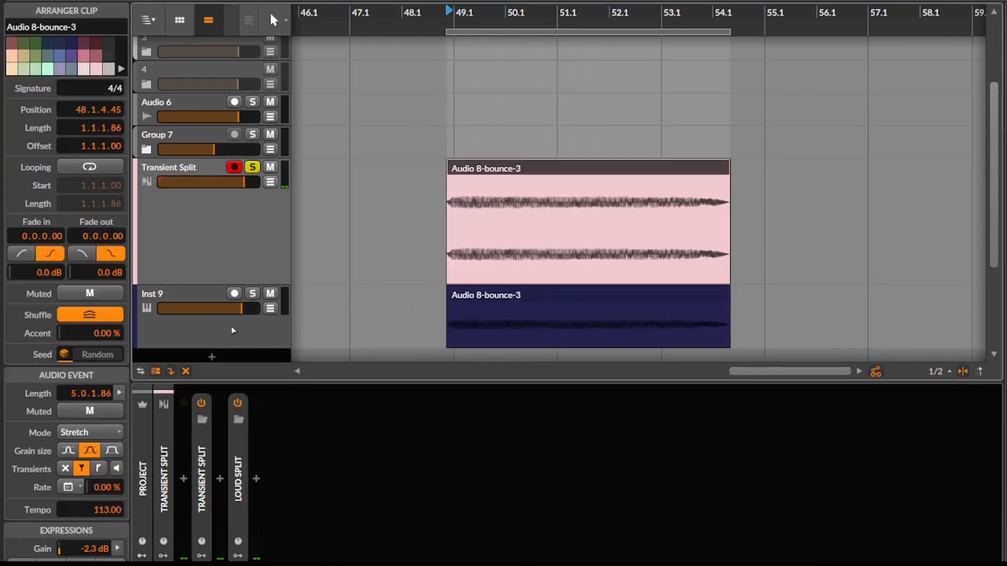
click(234, 330)
drag(218, 332, 218, 521)
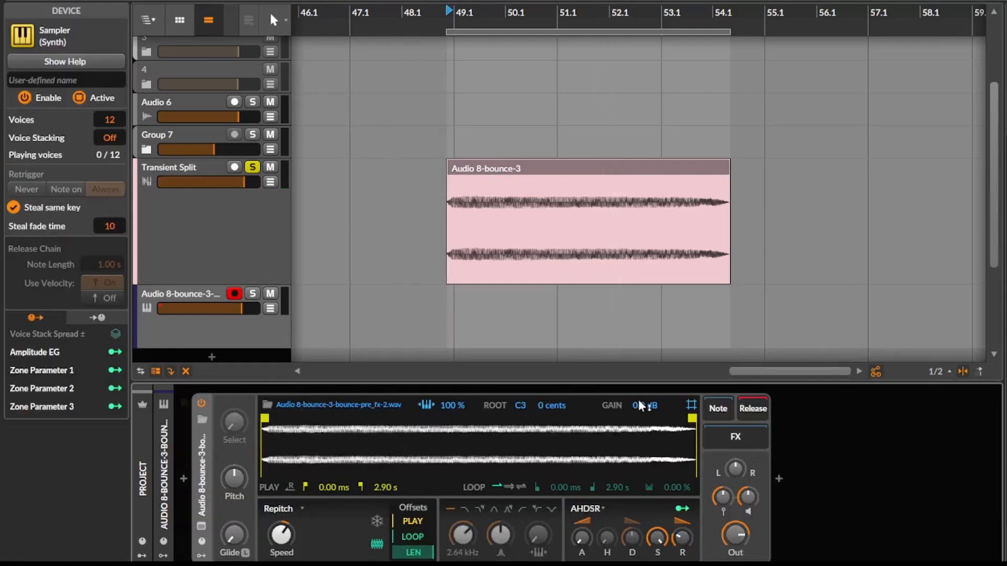
drag(641, 405, 641, 383)
Step: Solo the Sampler's track and enable the Sampler filter with its cutoff at 3.82 kHz
click(255, 328)
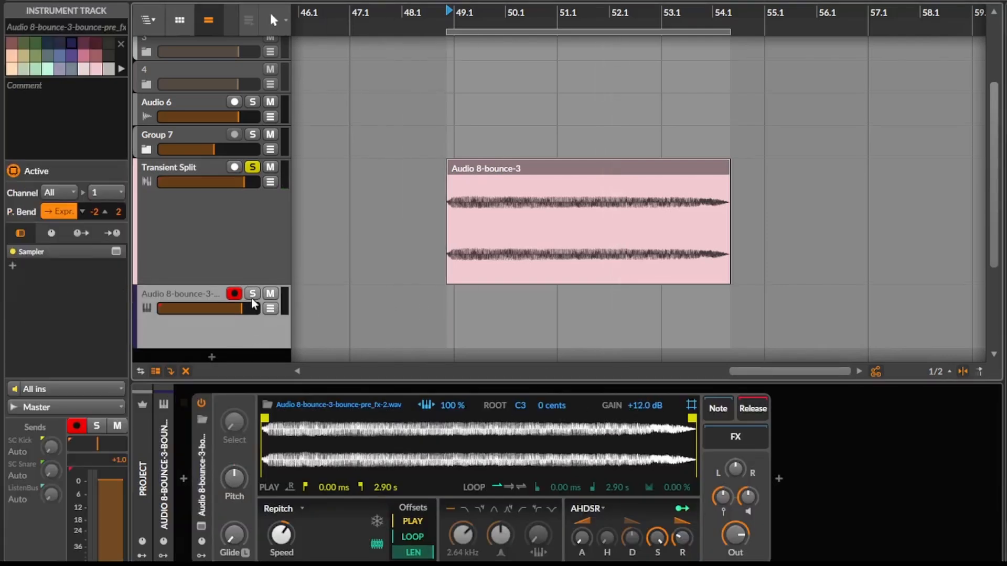
click(253, 294)
scroll(446, 263, down, 2)
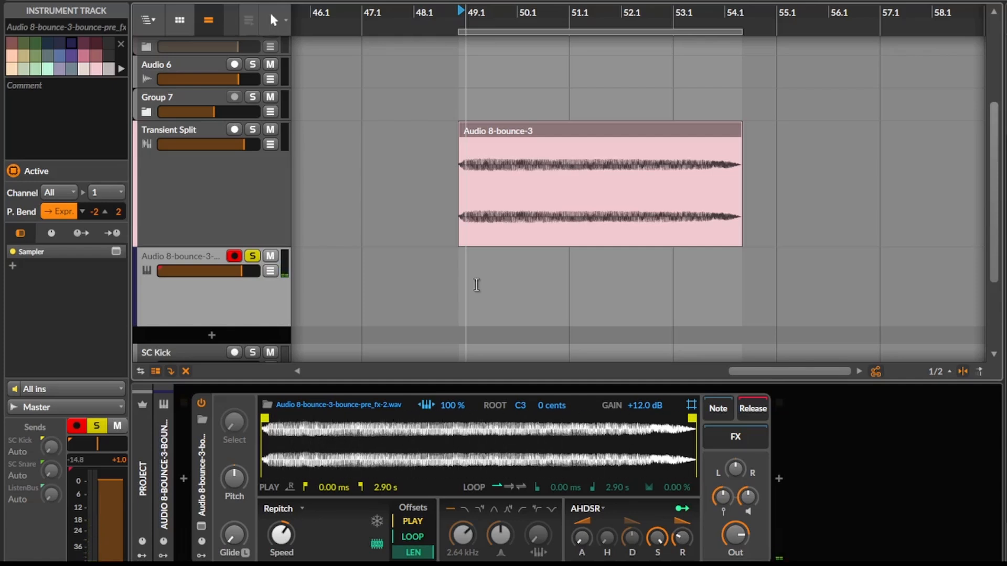
click(546, 304)
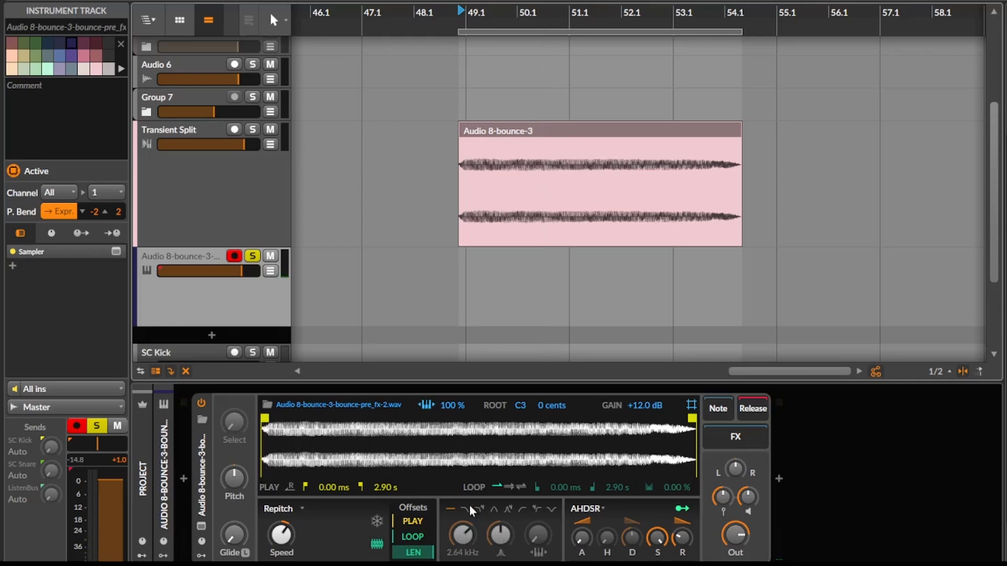
drag(462, 534, 463, 519)
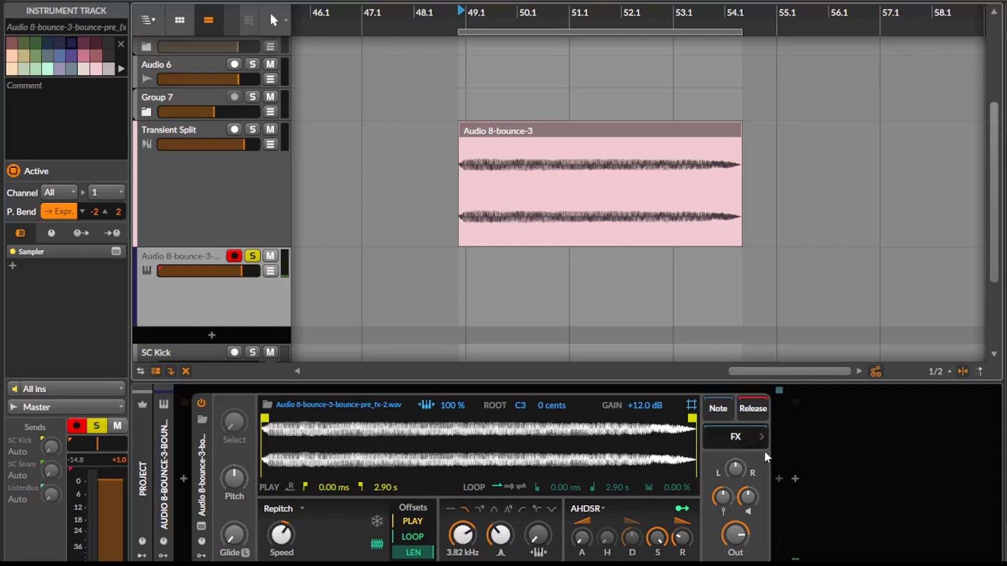
Step: Insert a Transient Split after the Sampler and shift its transient/tone balance toward the tones
click(782, 473)
text(tra)
key(Down)
key(Down)
key(Down)
key(Up)
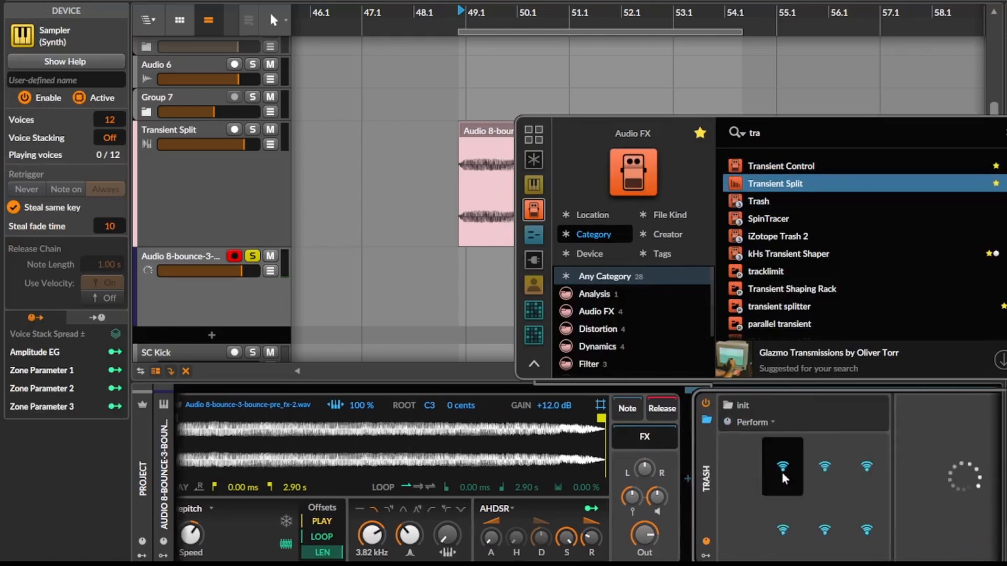
key(Return)
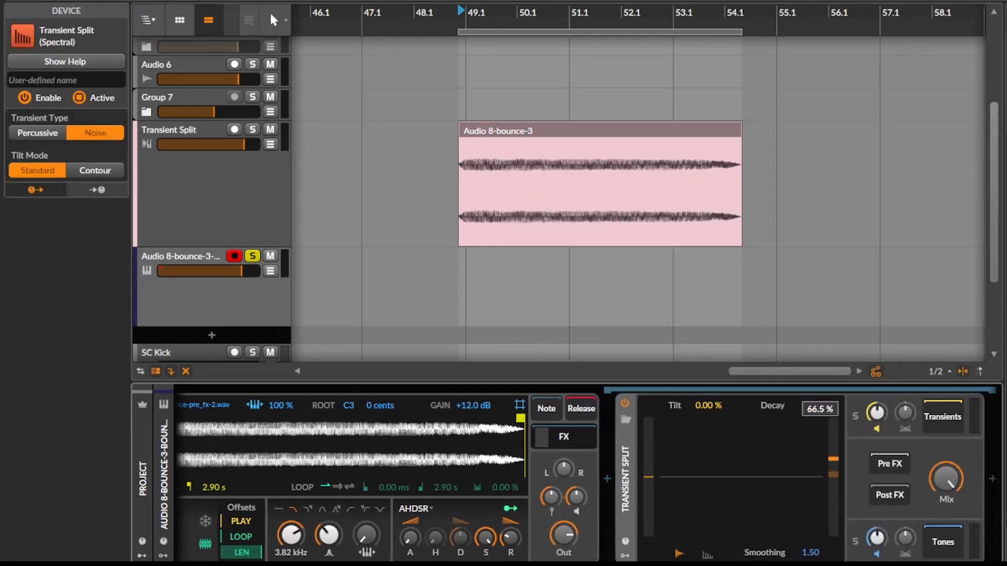
drag(839, 476, 840, 496)
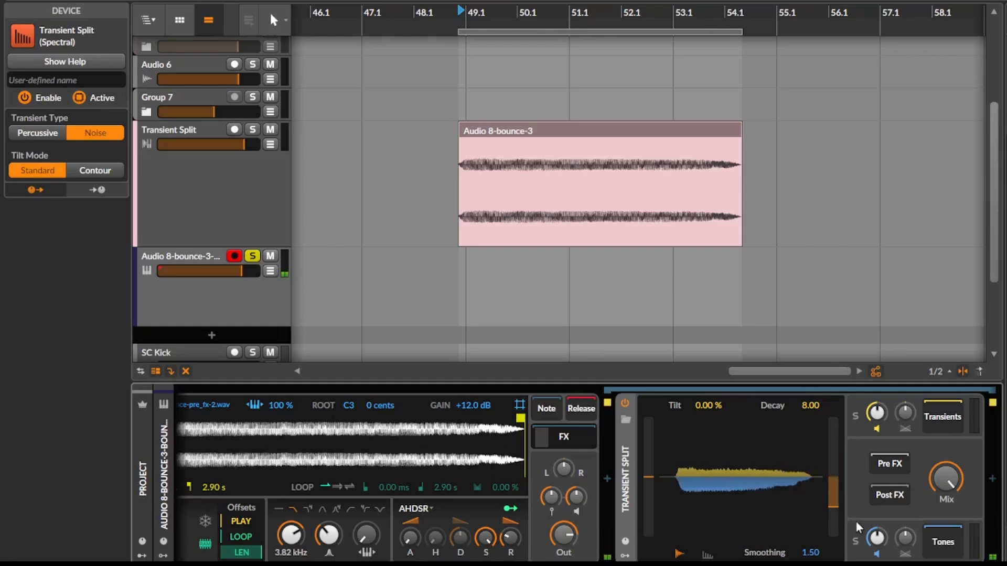
Step: Delete the instrument track holding the Sampler below the Transient Split track
click(227, 228)
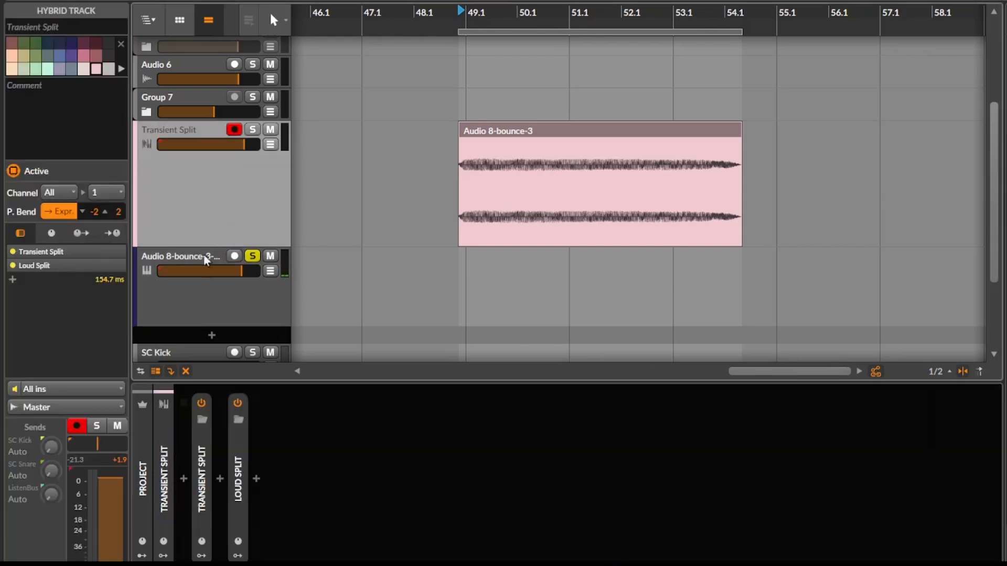
click(198, 283)
key(Delete)
Step: Bounce the Audio 8-bounce-3 clip in place, post-fader, at 32-bit floating-point
click(556, 134)
key(ctrl+b)
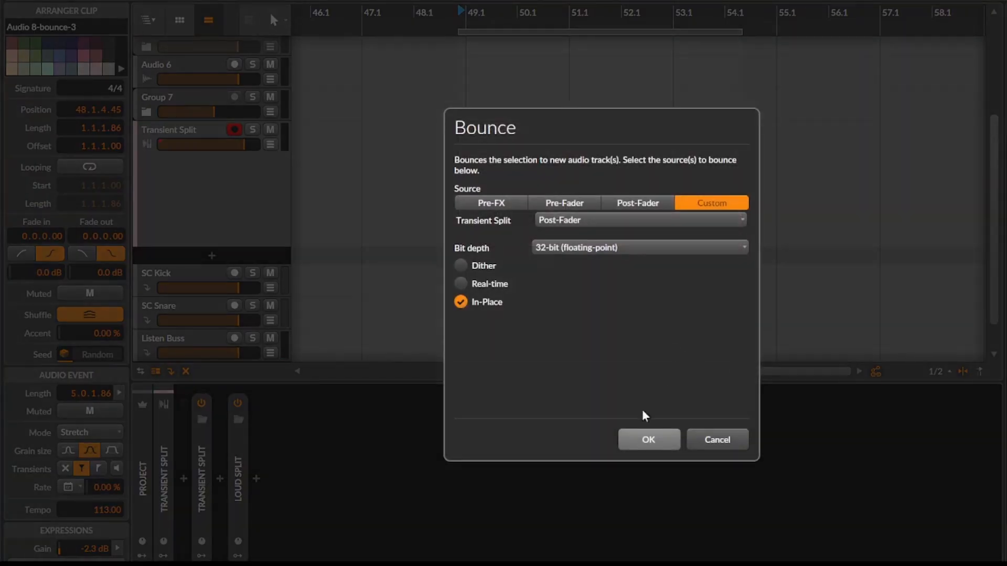
click(665, 439)
Step: Create a new instrument track below the Transient Split track and load the bounced clip into it as a Sampler
click(244, 234)
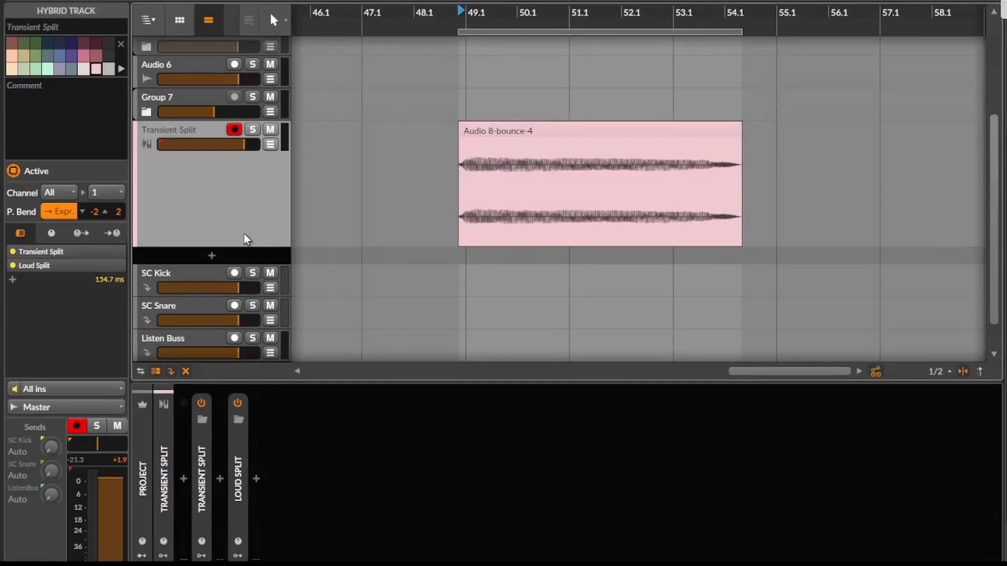
key(ctrl+t)
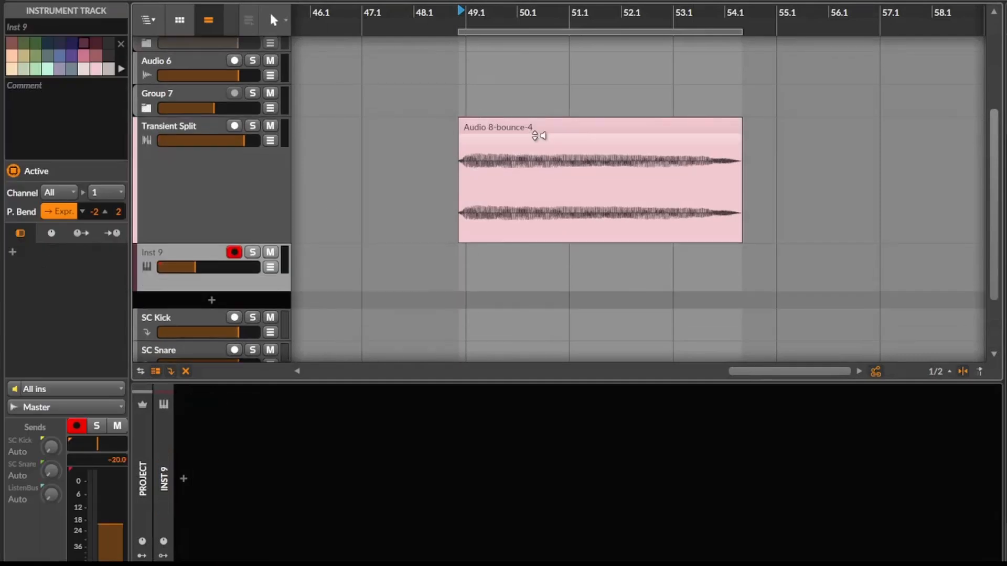
drag(533, 128, 309, 422)
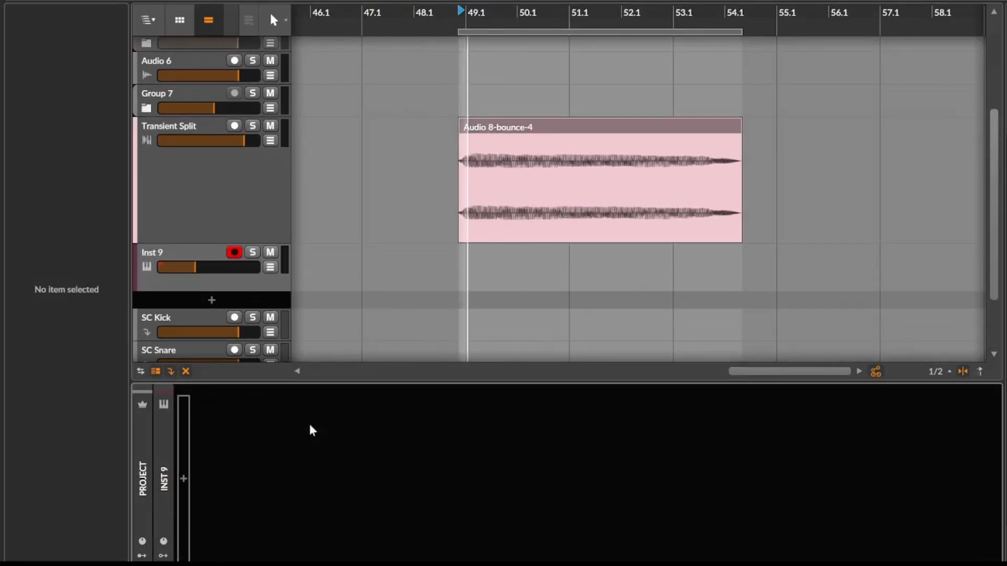
Step: Set the Sampler's gain to +12.0 dB and raise its track volume to -1.0 dB
click(210, 253)
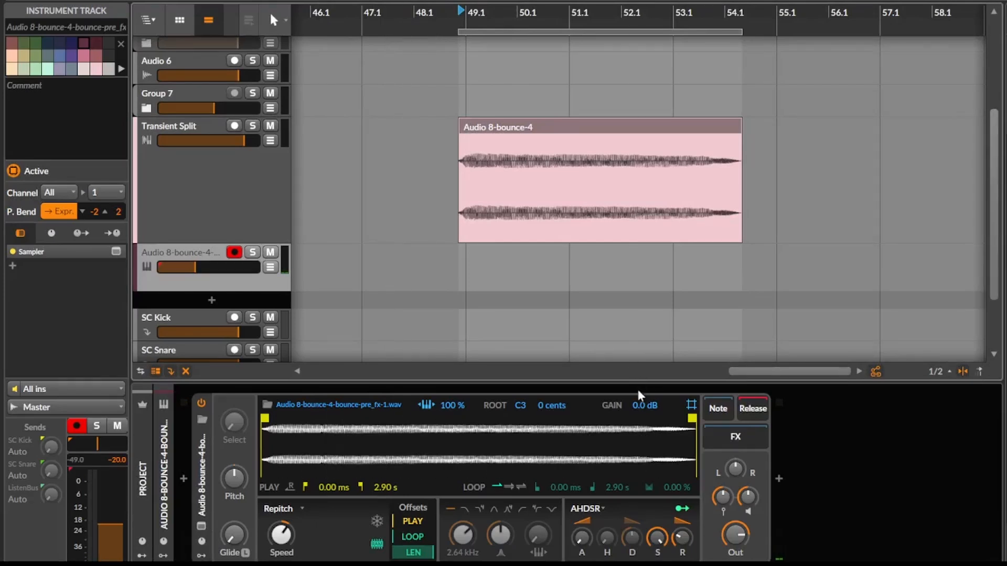
drag(643, 404, 643, 362)
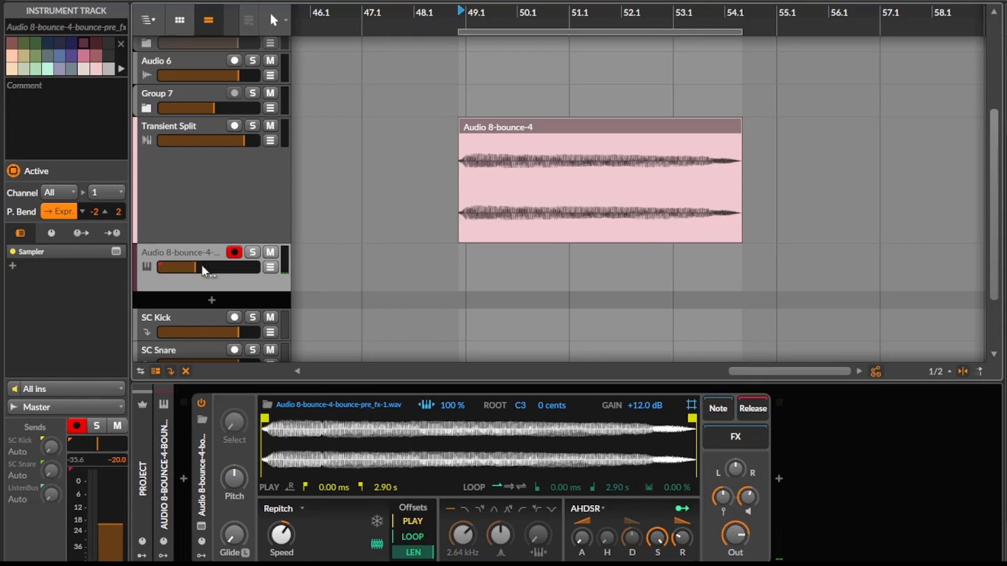
drag(203, 271, 235, 271)
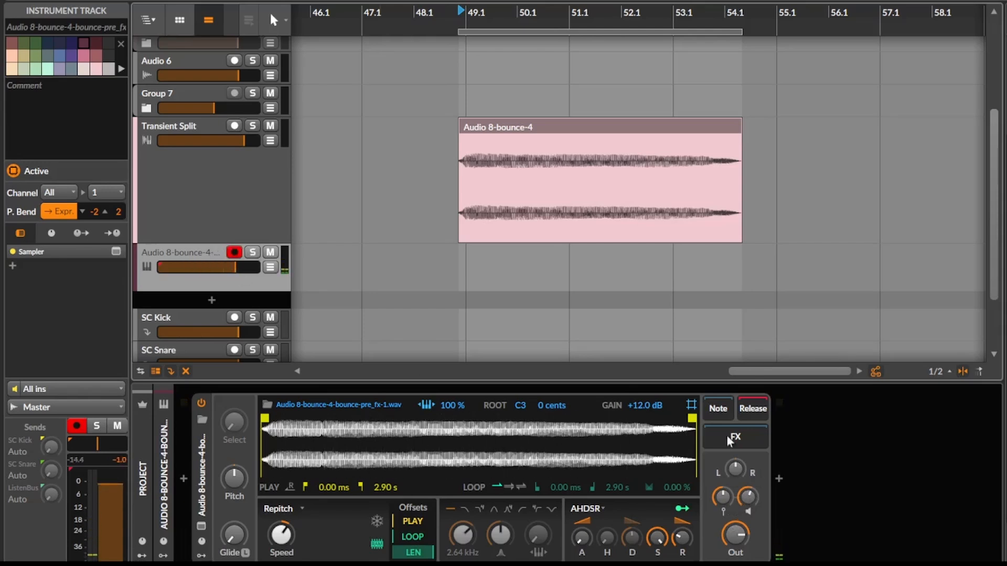
Step: Move the sample's play end to 2.66 s and insert a Chorus+ after the Sampler
drag(690, 418, 656, 418)
click(780, 477)
text(chh)
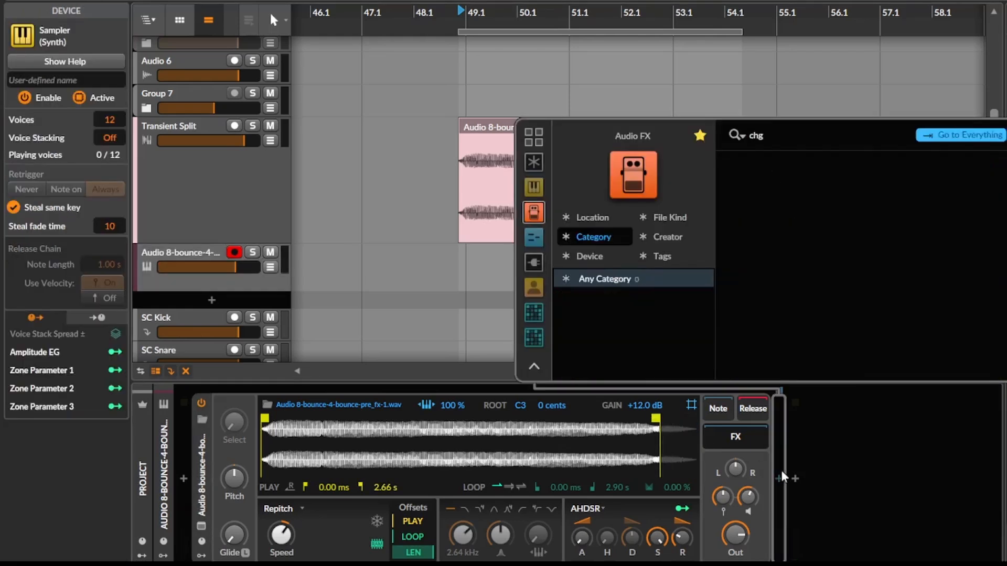
key(BackSpace)
text(or)
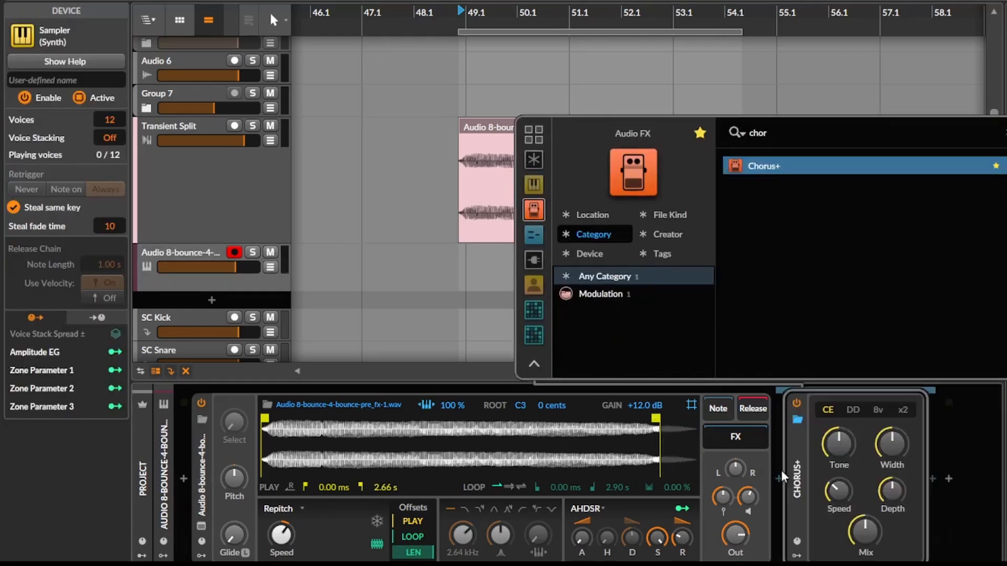
key(Return)
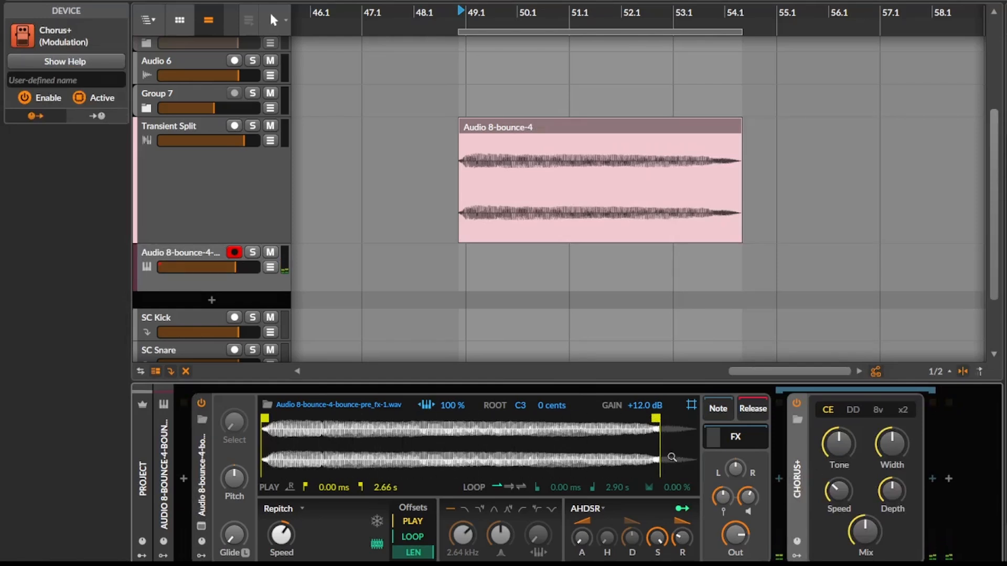
Step: Delete the Sampler from its track, select the Transient Split track and undo the deletion
click(216, 457)
key(Delete)
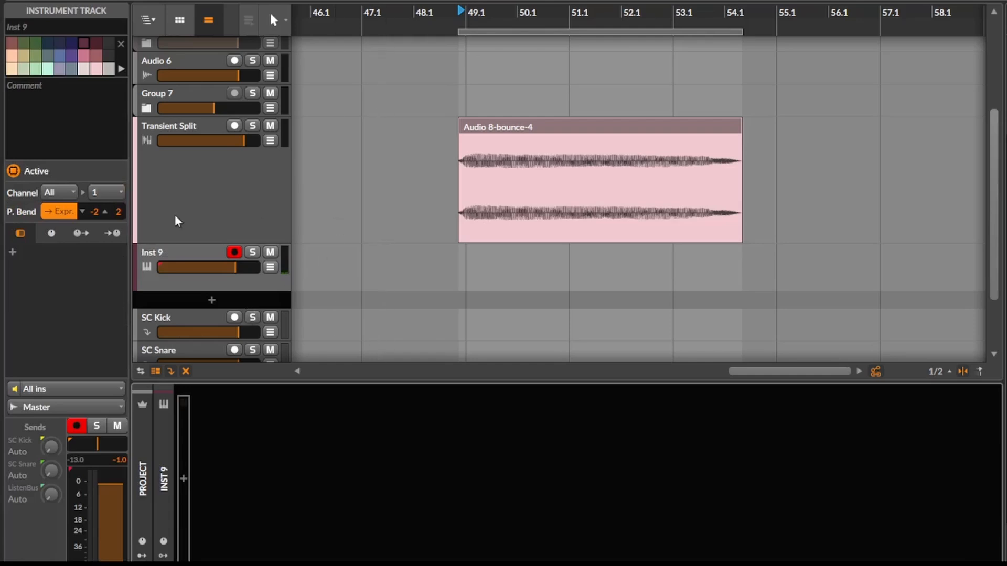
click(175, 215)
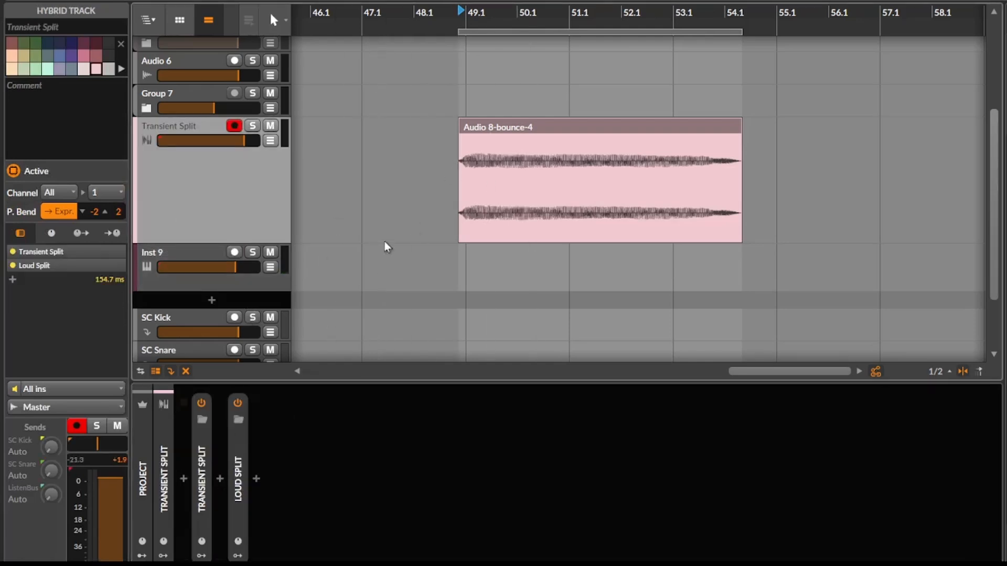
key(ctrl+z)
Step: Audition the bounced clip briefly and delete Transient Split and Loud Split from its track
key(space)
key(space)
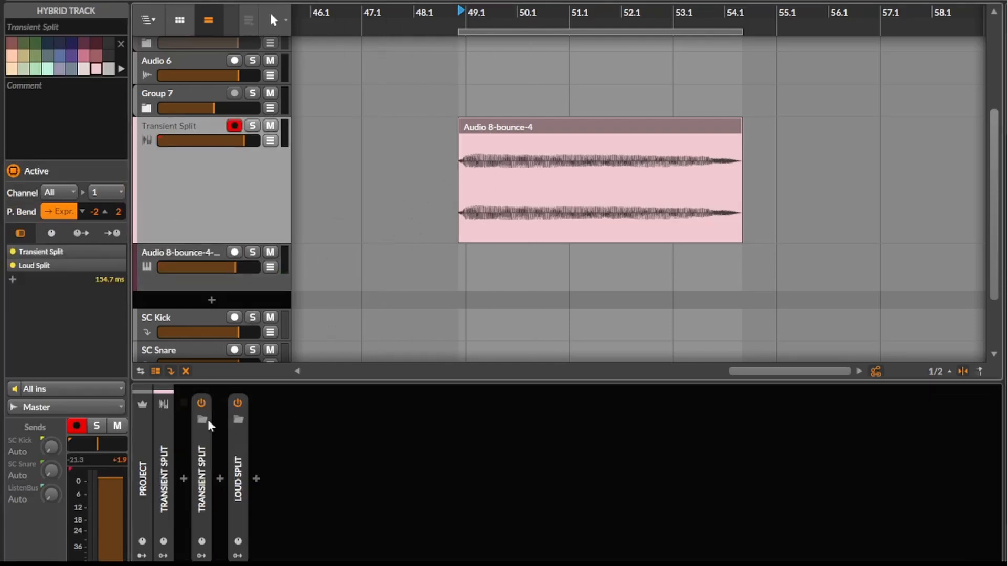
click(202, 448)
key(Delete)
Step: Browse audio effects for "mul" on the emptied Hybrid 8 track and preview Multiband FX-3
click(183, 478)
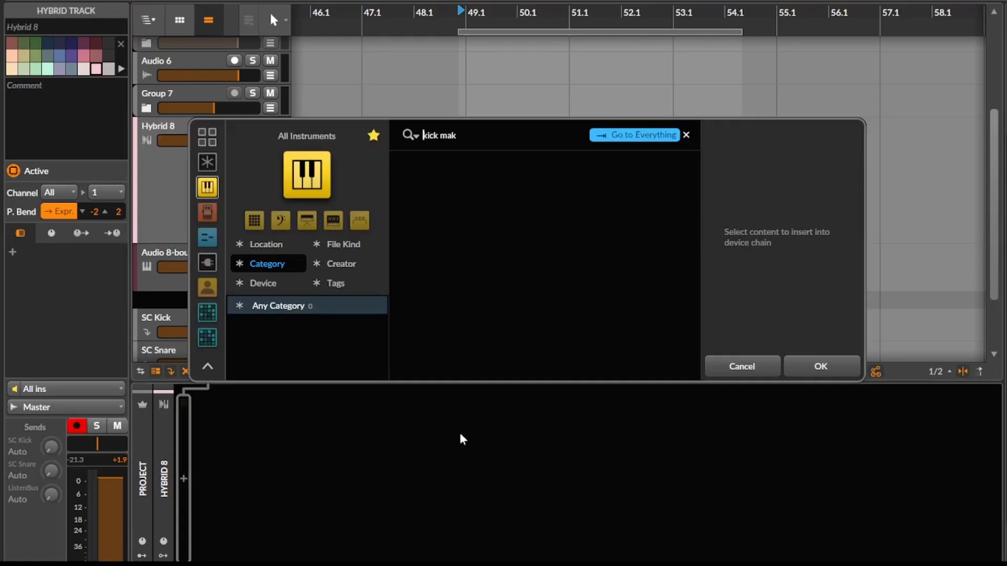
key(ctrl+a)
key(BackSpace)
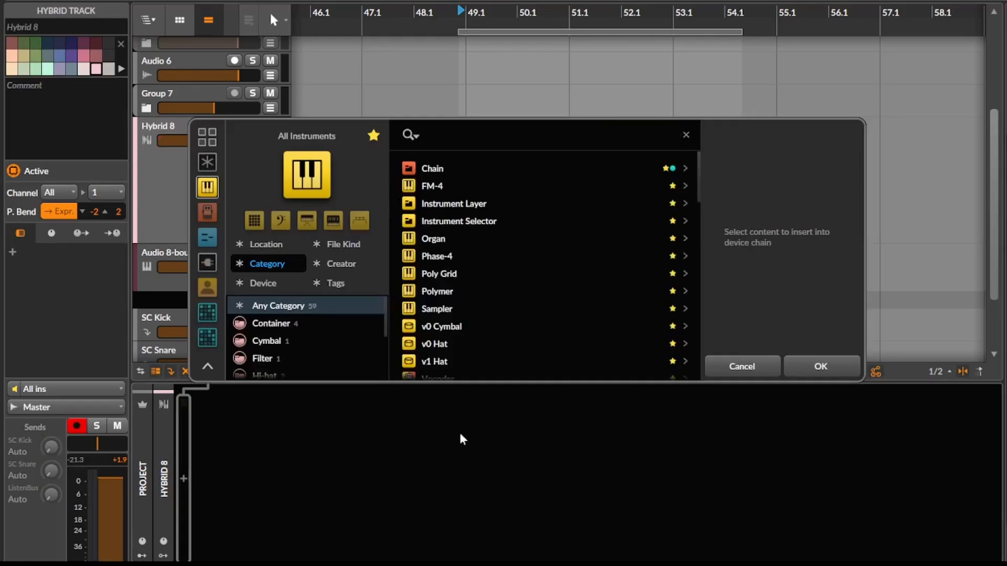
click(207, 212)
text(mul)
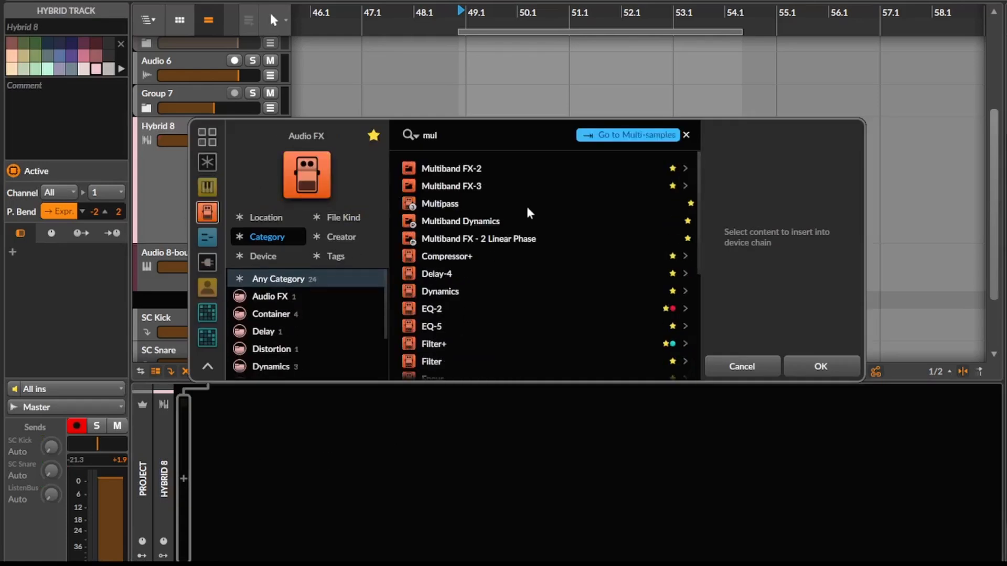
key(Down)
key(Down)
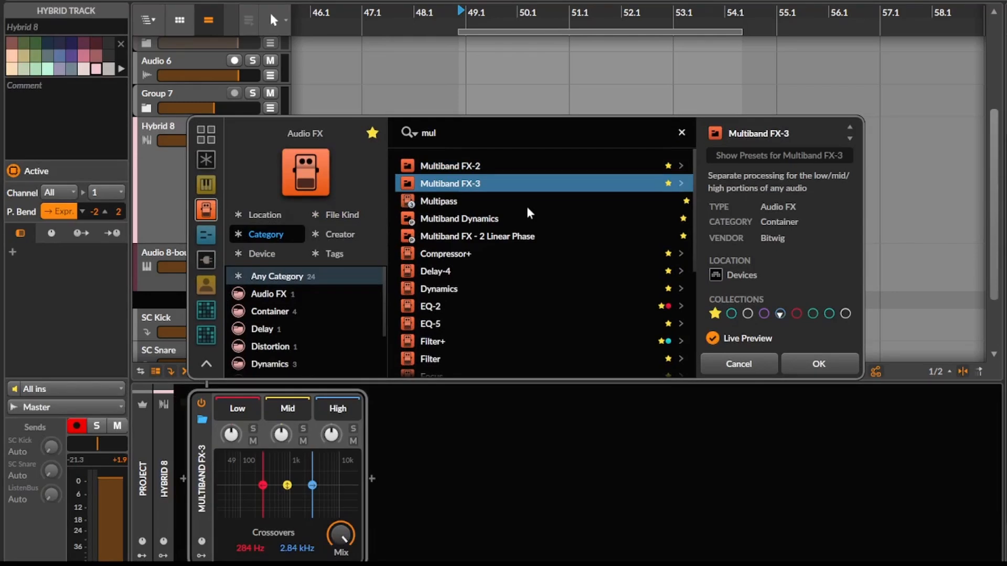
Step: Search the audio effects for "md" and insert MDynamicsMB on the track
click(457, 129)
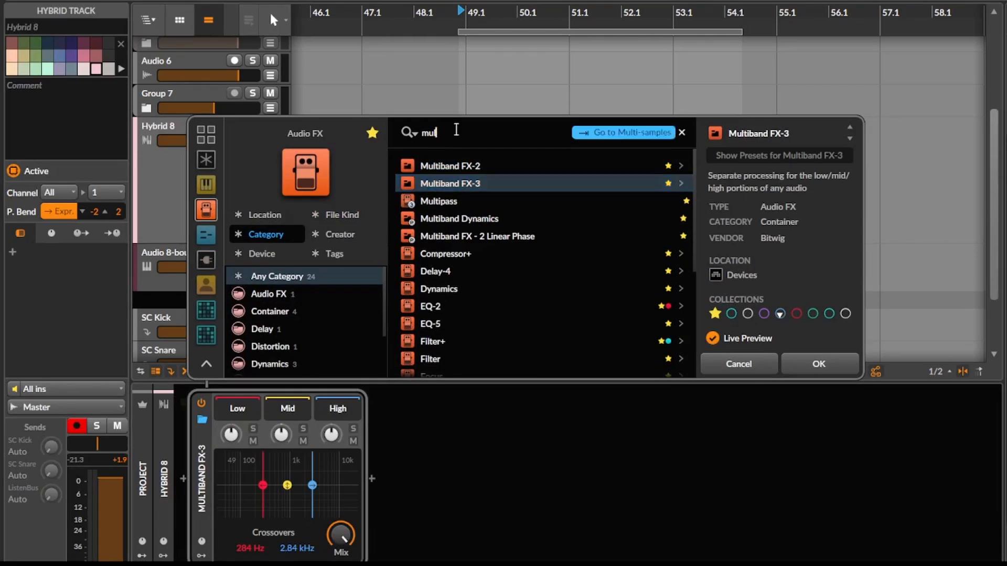
text(md)
key(Down)
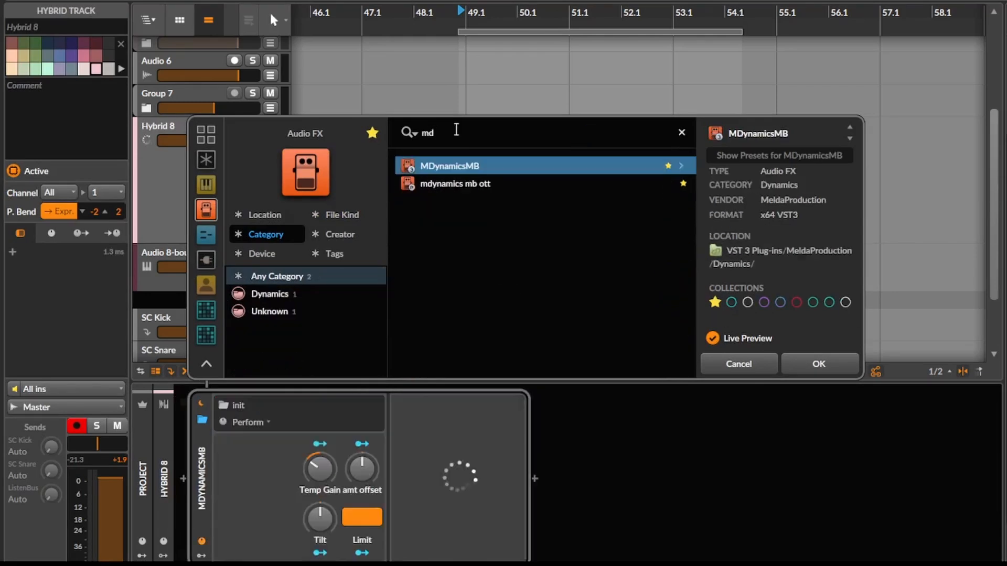
key(Return)
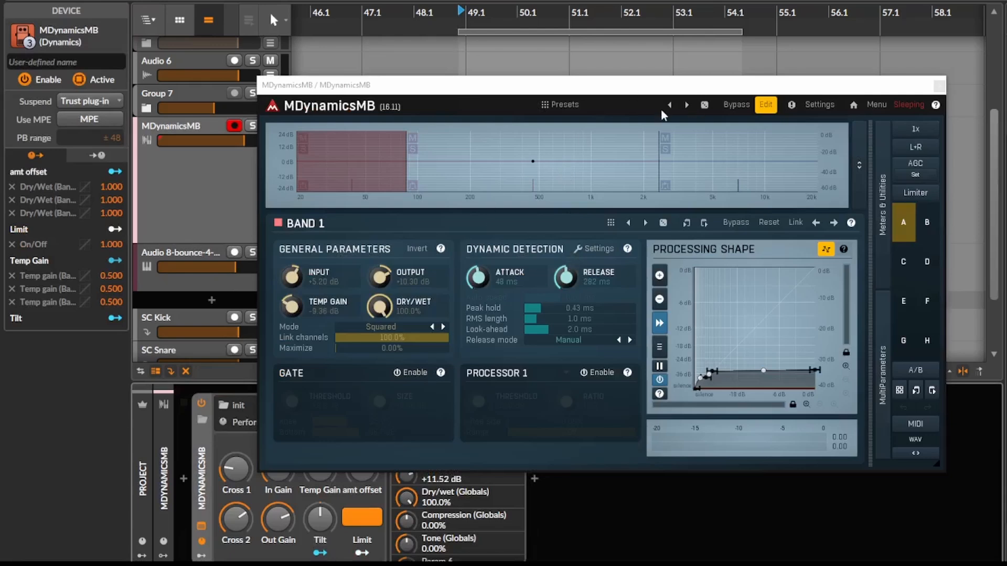
Step: Load the Default preset in MDynamicsMB and close the preset browser
click(560, 104)
scroll(659, 195, up, 2)
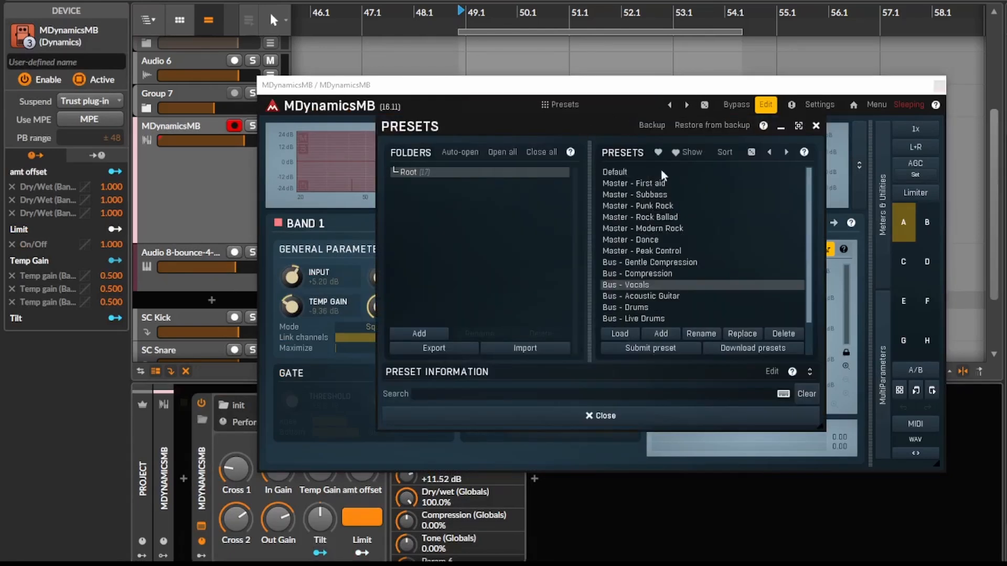
click(662, 172)
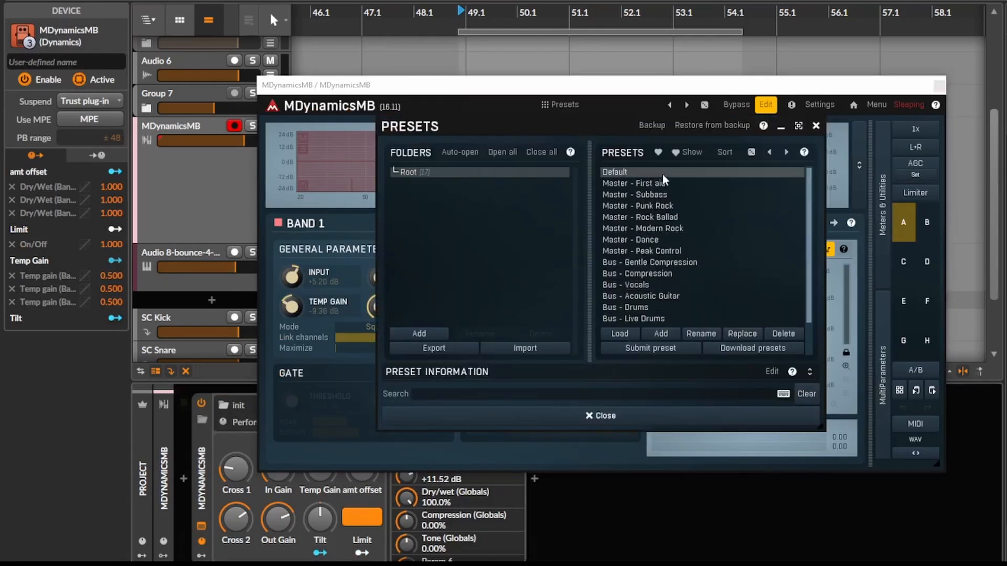
double_click(631, 174)
click(816, 127)
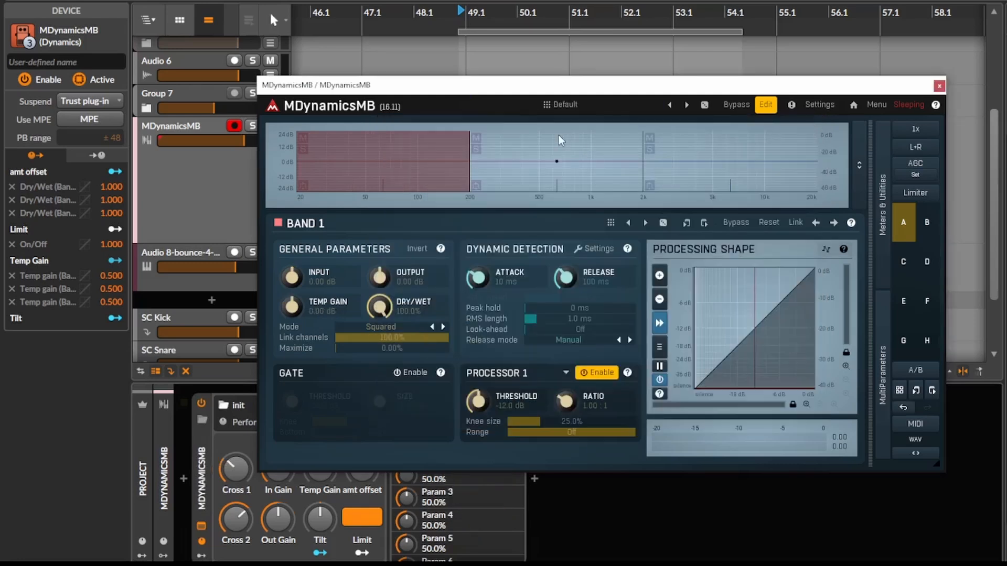
Step: Select the low, middle and high bands of MDynamicsMB in turn to examine the three-band split
click(560, 136)
click(681, 134)
click(557, 137)
click(407, 141)
click(549, 142)
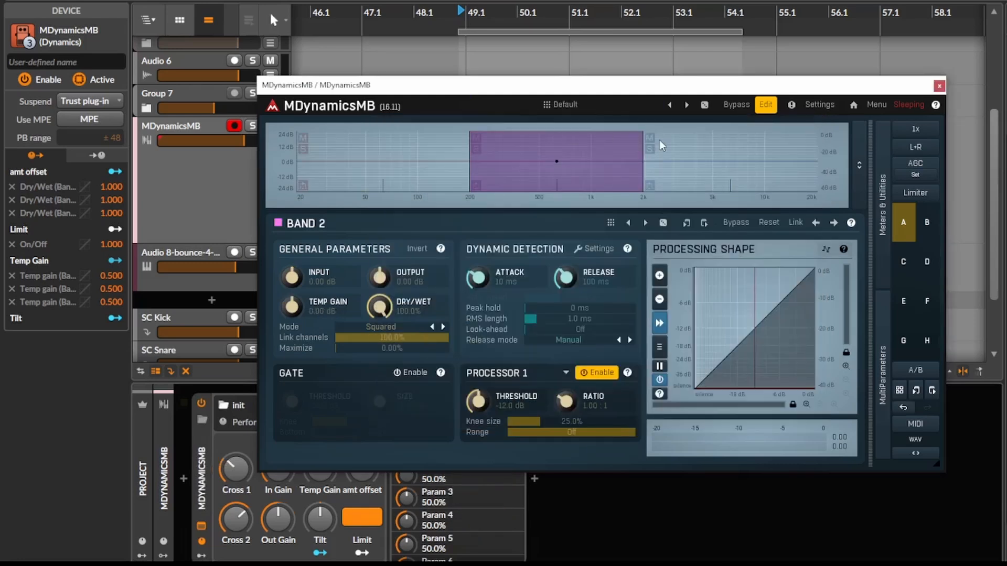
click(659, 140)
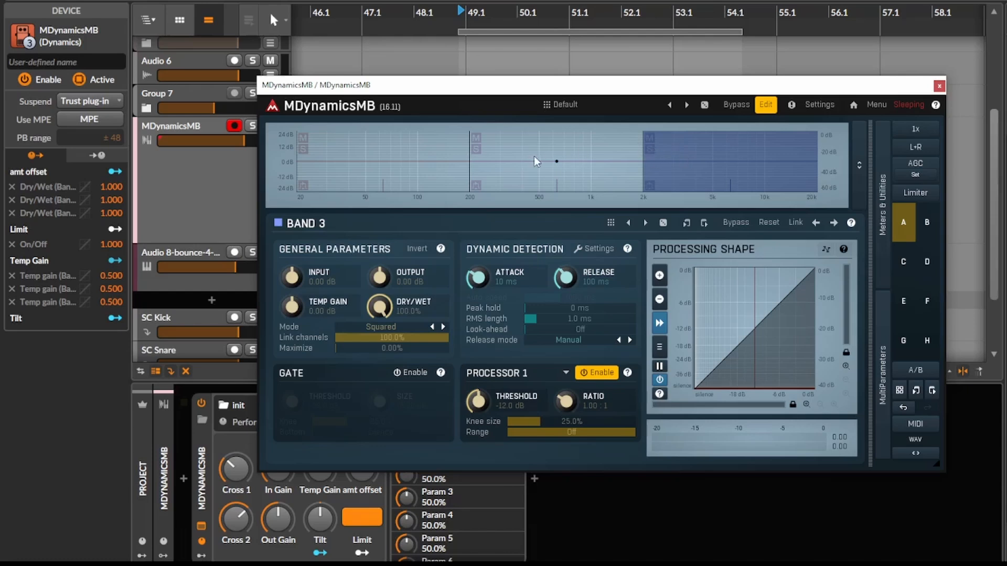
Step: Insert an extra band beside band 3 and shift the lowest crossover slightly above 200 Hz
right_click(664, 160)
click(719, 217)
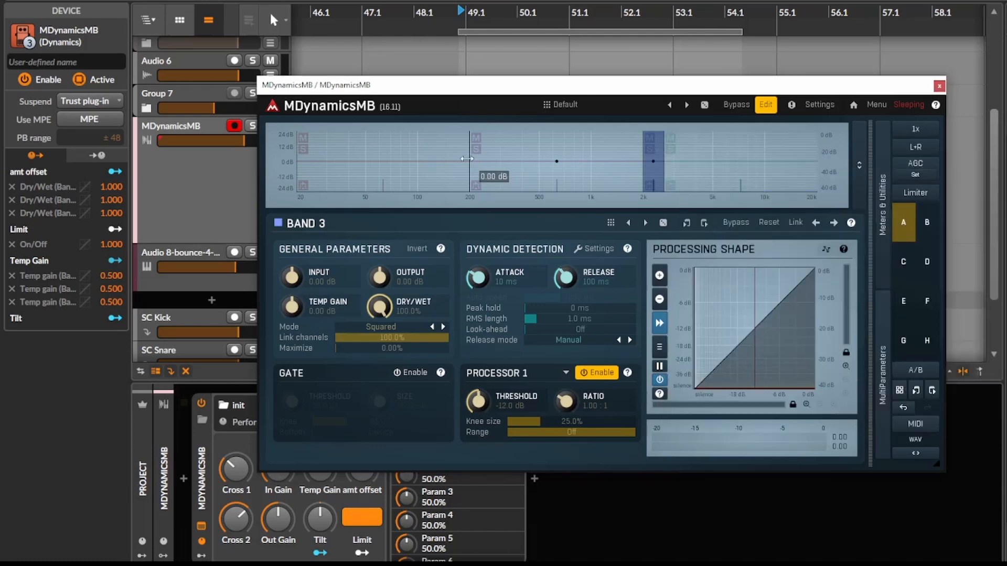
drag(469, 154, 477, 153)
Step: Reduce MDynamicsMB to two bands and move their crossover to about 400 Hz
right_click(692, 157)
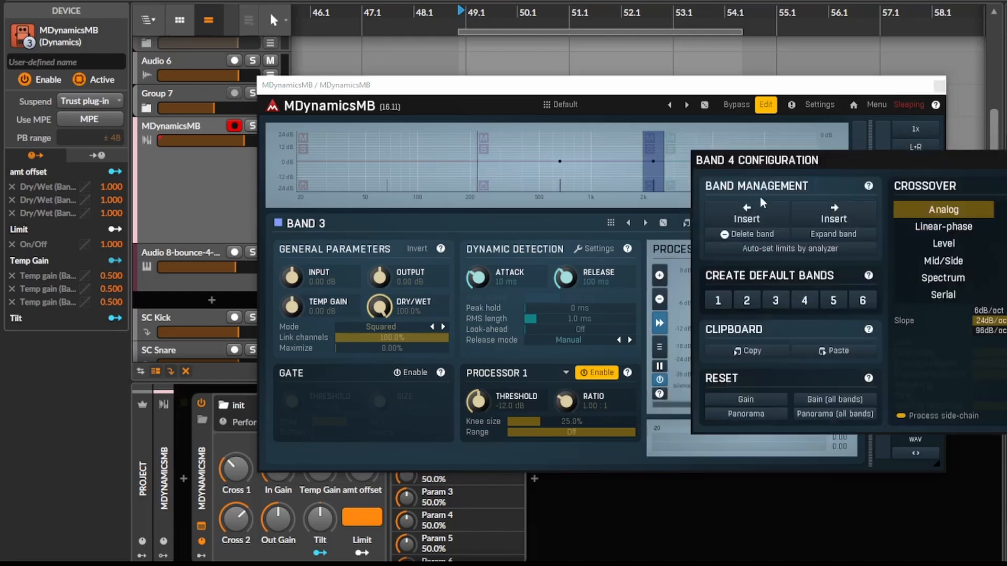
click(816, 232)
right_click(603, 155)
click(670, 254)
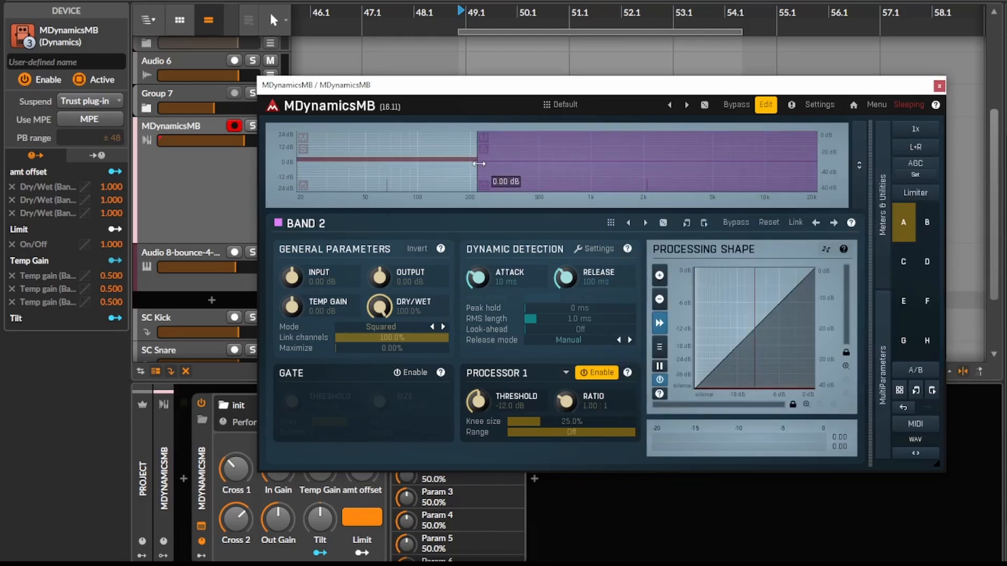
drag(479, 163, 523, 162)
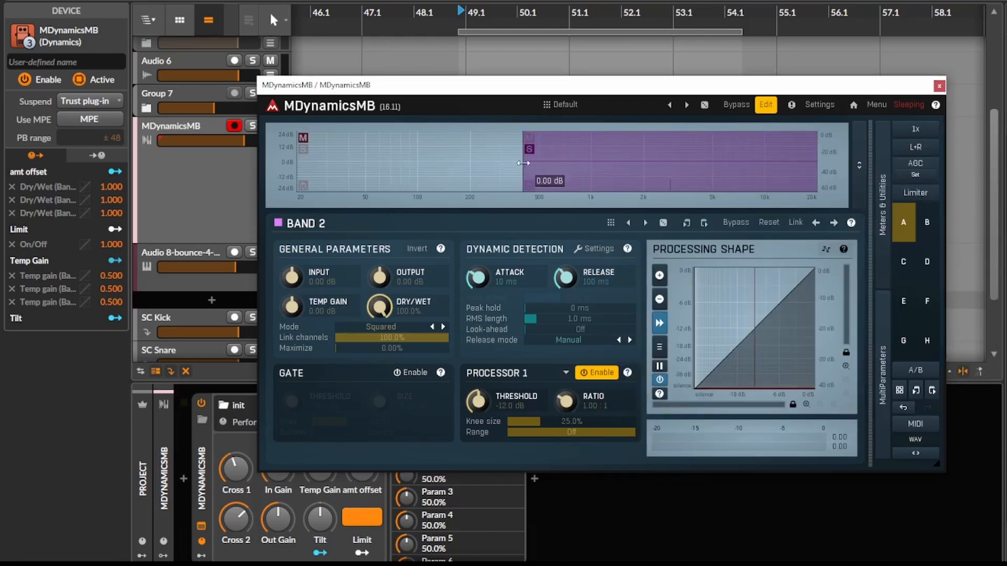
Step: Switch the crossover to the tonal/transient type and move the band limit to 36.8%
right_click(648, 158)
click(986, 284)
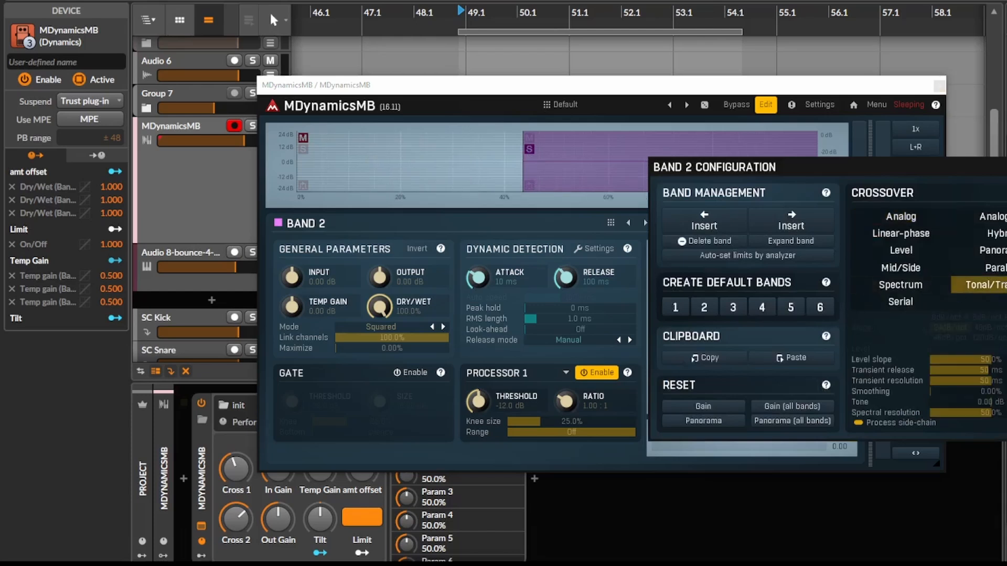
click(548, 165)
drag(528, 180, 489, 182)
Step: Play the clip while soloing band 1, lower the band limit to 20.5%, and compare with band 2 soloed
key(space)
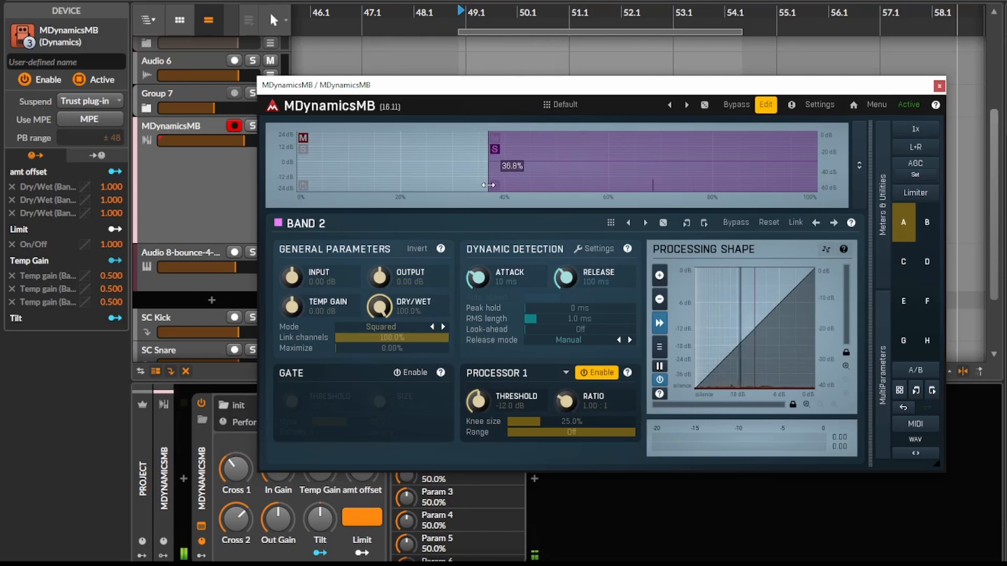
click(301, 160)
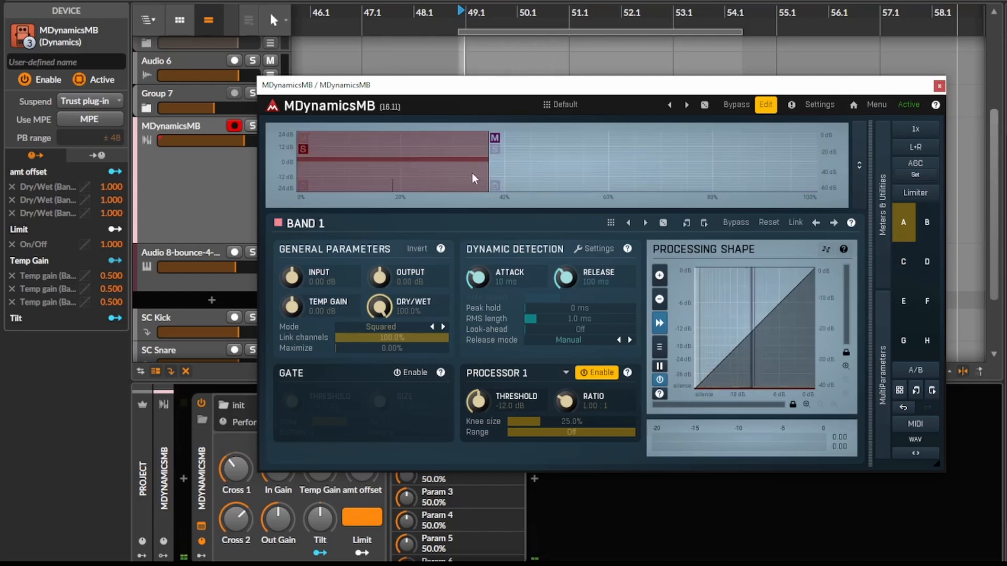
drag(476, 172, 403, 172)
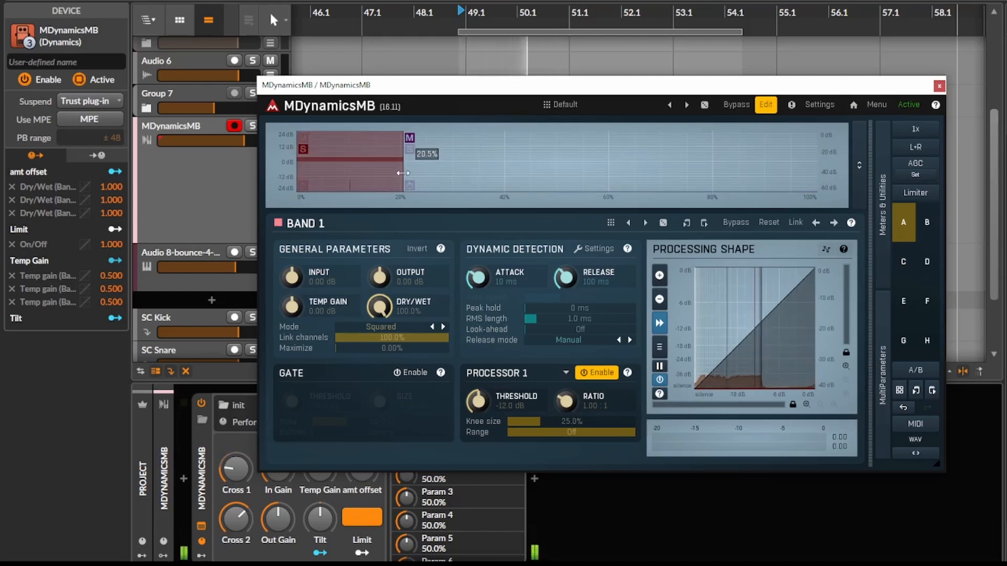
click(412, 153)
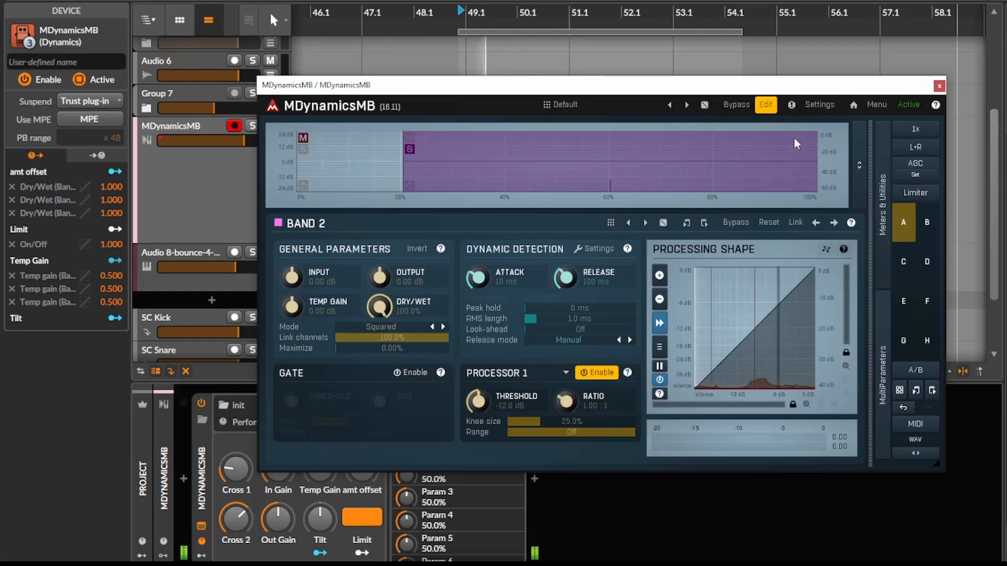
click(939, 86)
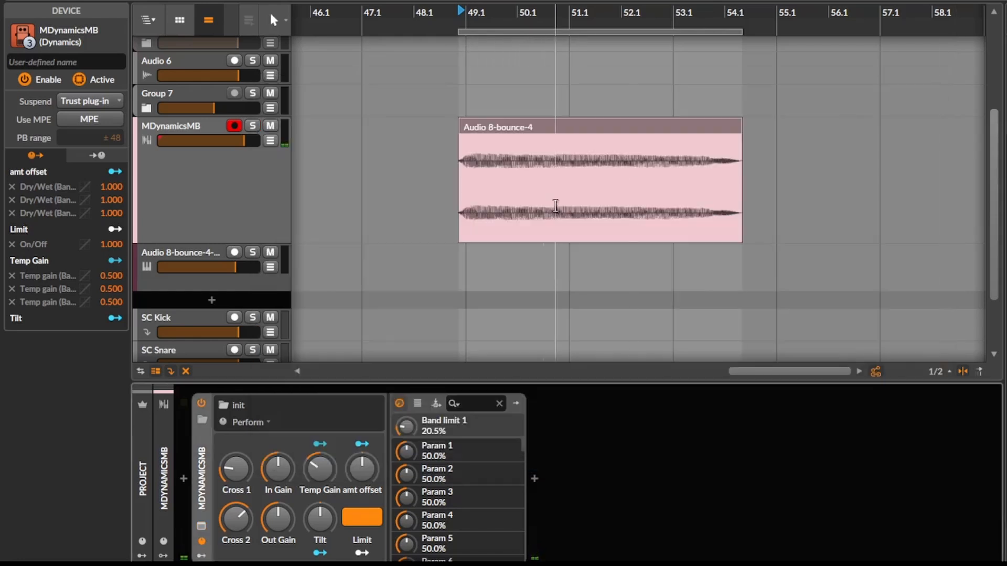
Step: Reopen MDynamicsMB and lower band 2's gain well below 0 dB
click(202, 526)
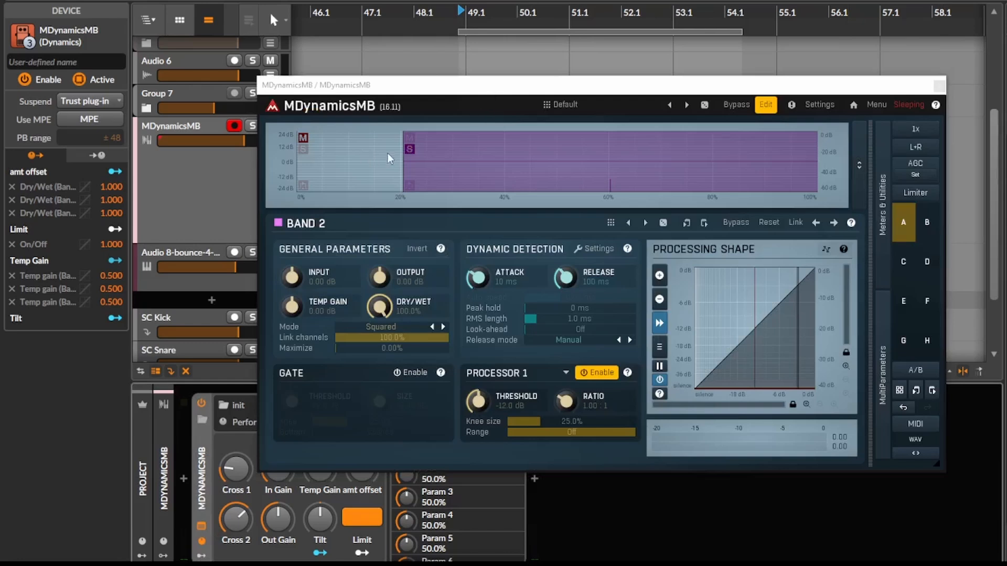
drag(448, 162, 448, 178)
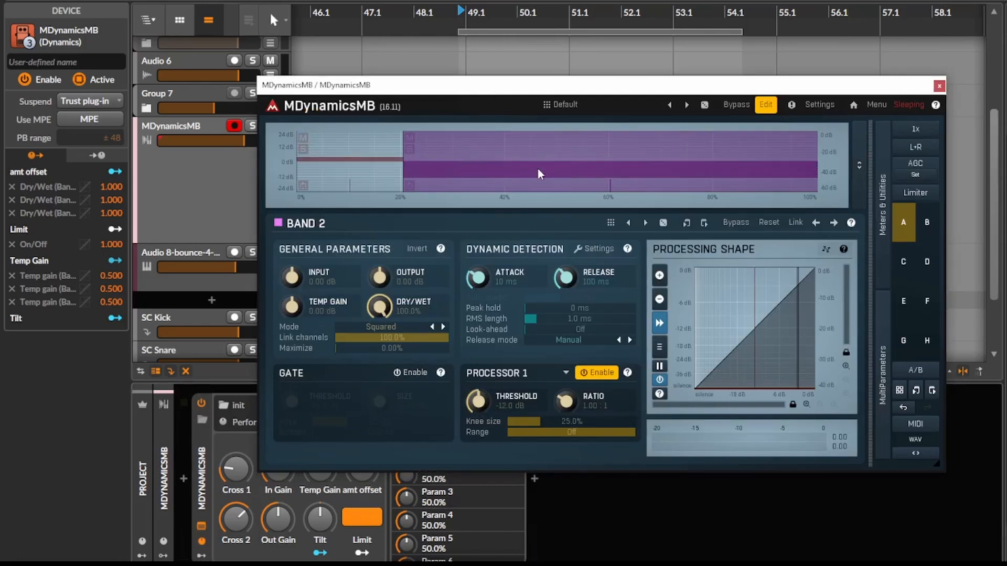
drag(536, 168, 526, 183)
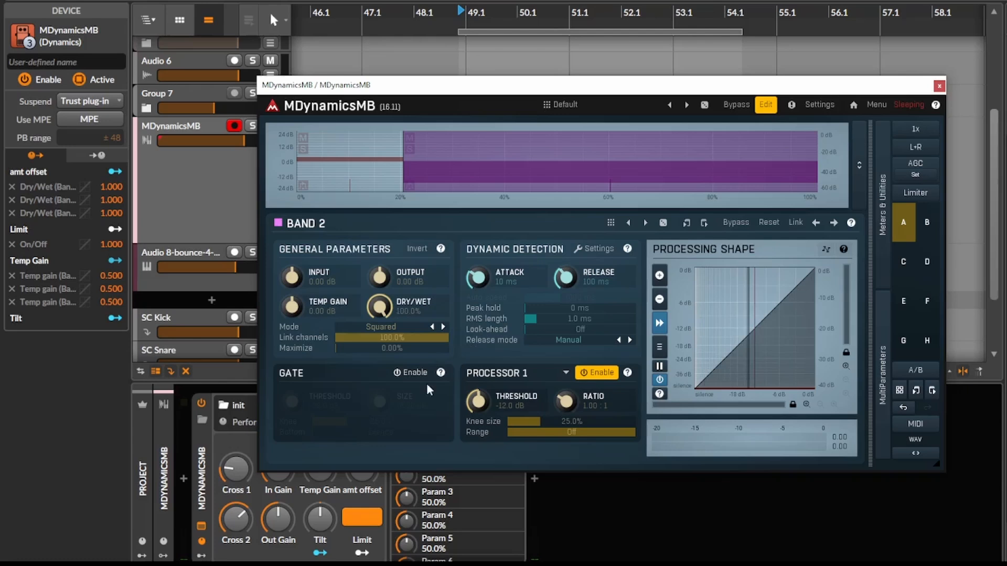
Step: Set the crossover type to Spectrum and lower the band limit to -43.2 dB while auditioning both bands
right_click(747, 154)
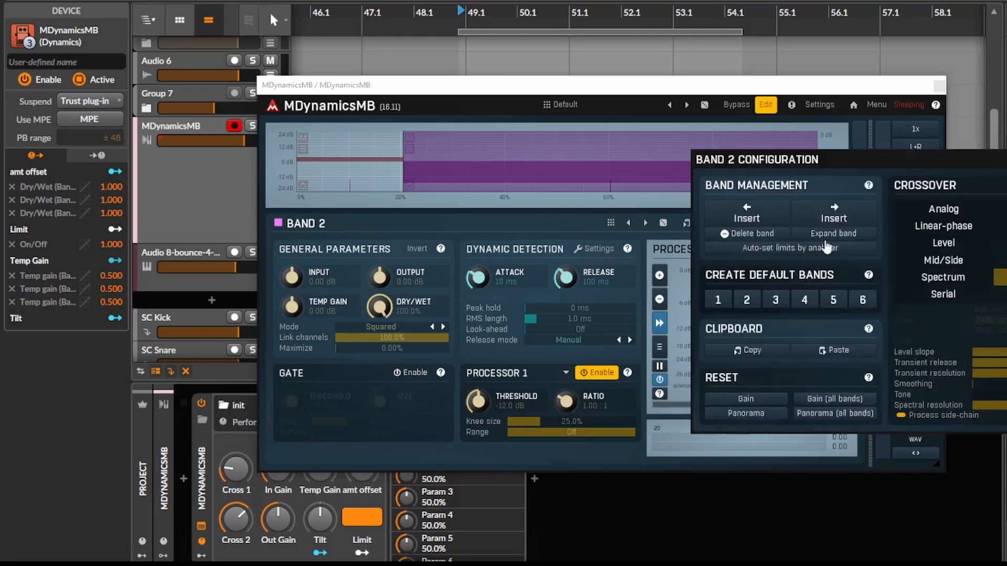
click(954, 282)
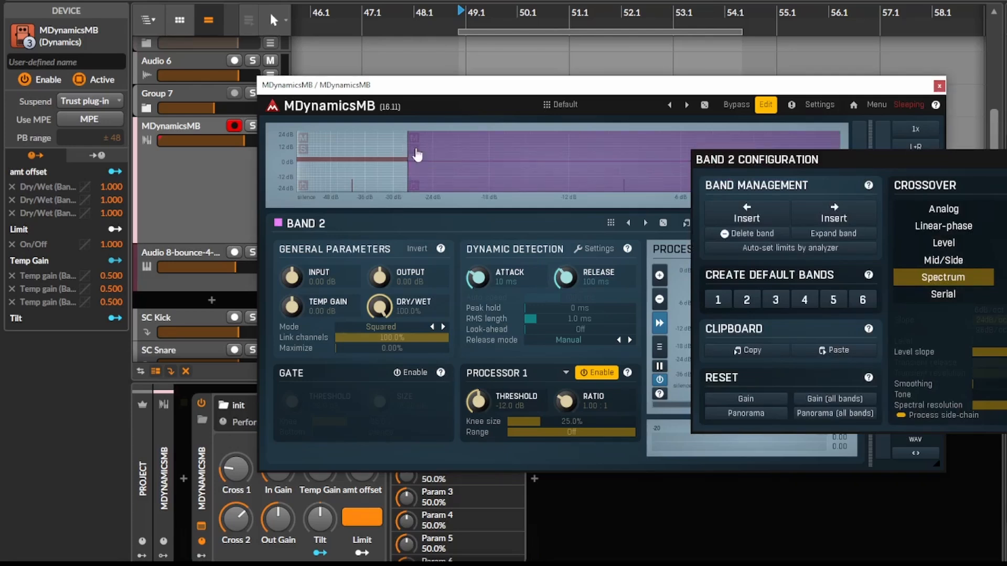
key(space)
drag(405, 156, 343, 157)
click(308, 153)
click(347, 157)
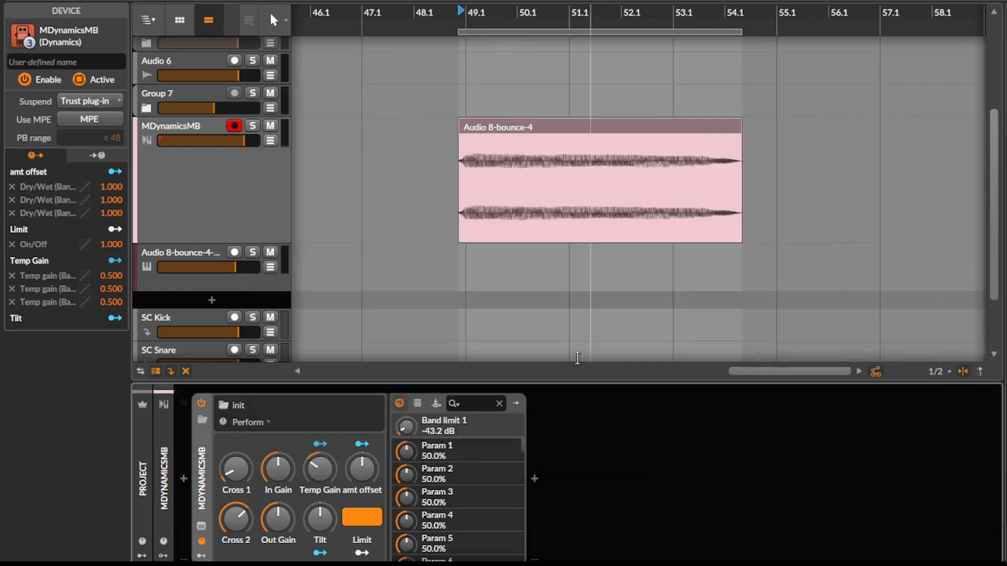
Step: Close the MDynamicsMB editor, delete the plug-in, and enlarge the selected Hybrid 8 track
click(940, 86)
key(Delete)
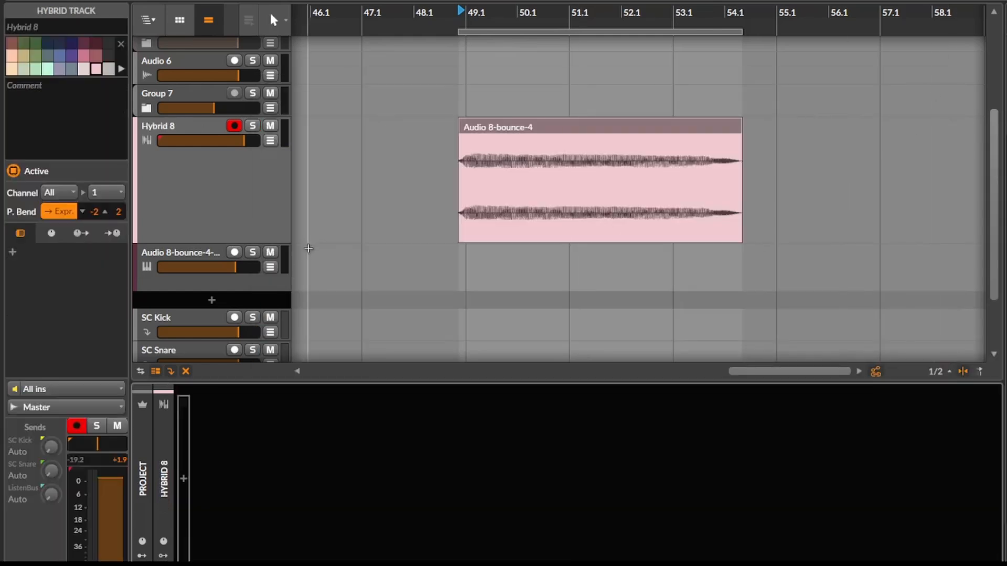
click(235, 205)
scroll(341, 218, up, 1)
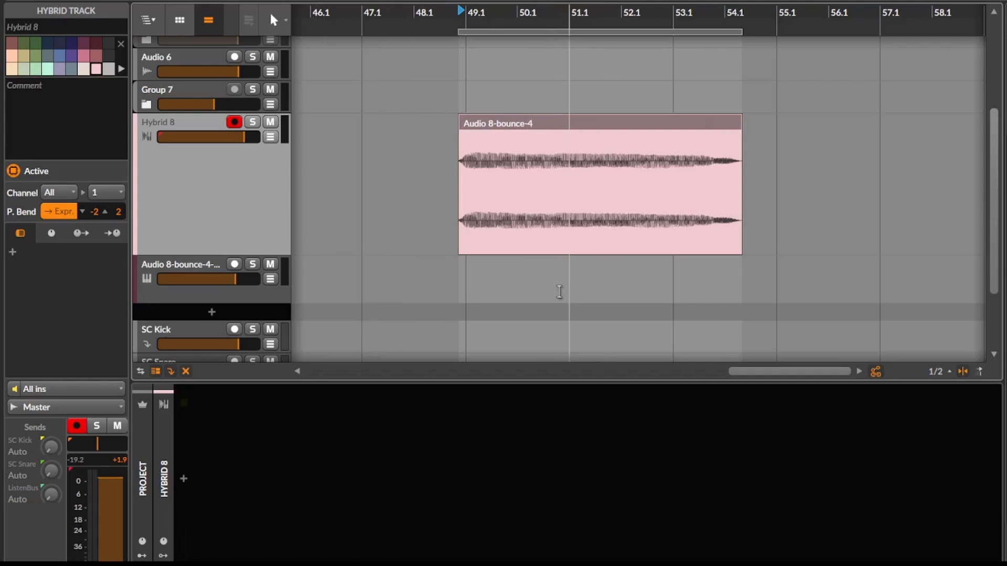
Step: Show the expanded Spectrum analyzer of the mic in track
key(alt+Tab)
click(902, 36)
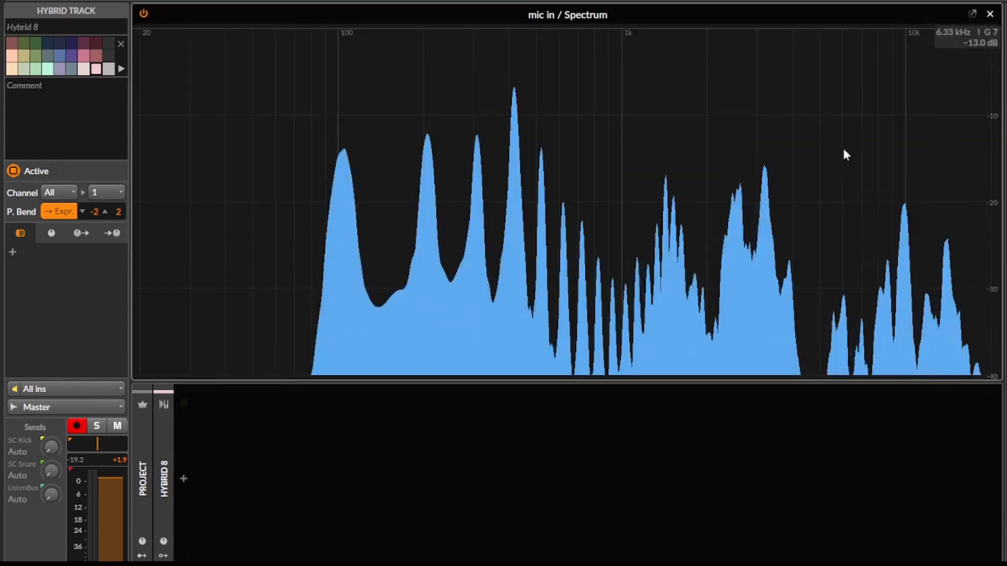